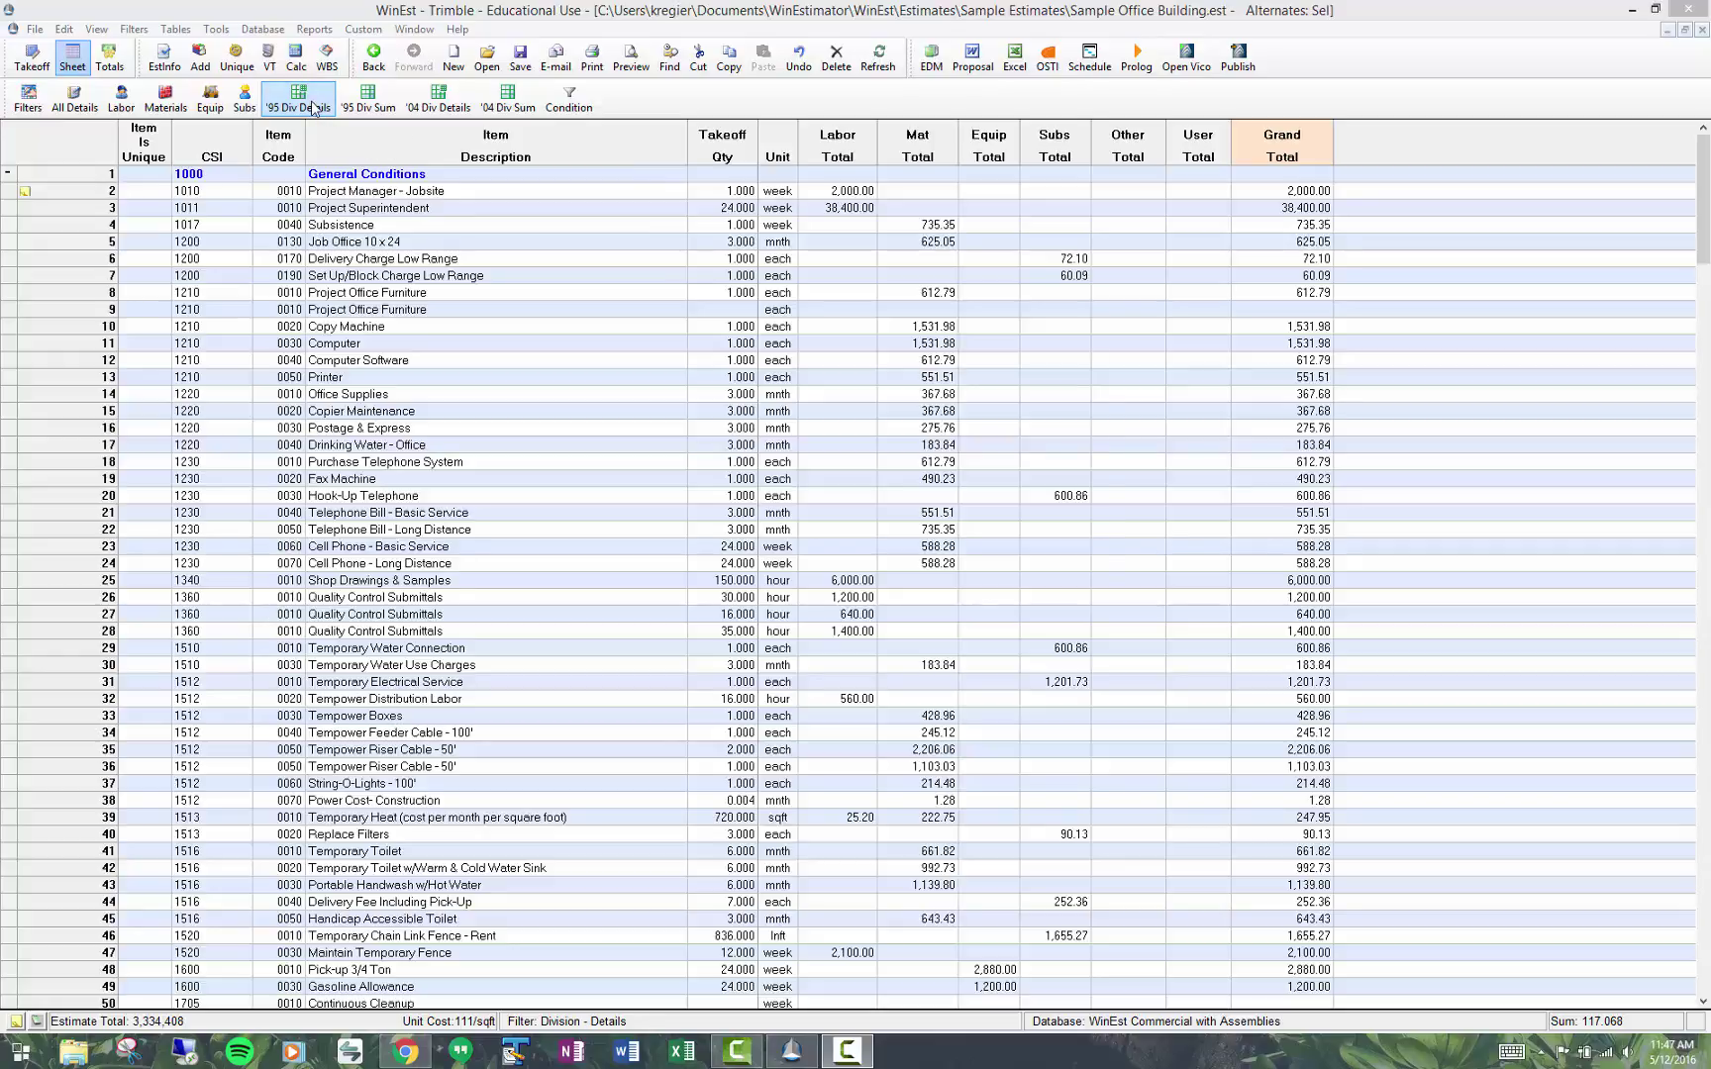
Browse the cost database's General Conditions Jobsite Security items, then close the browser
click(201, 59)
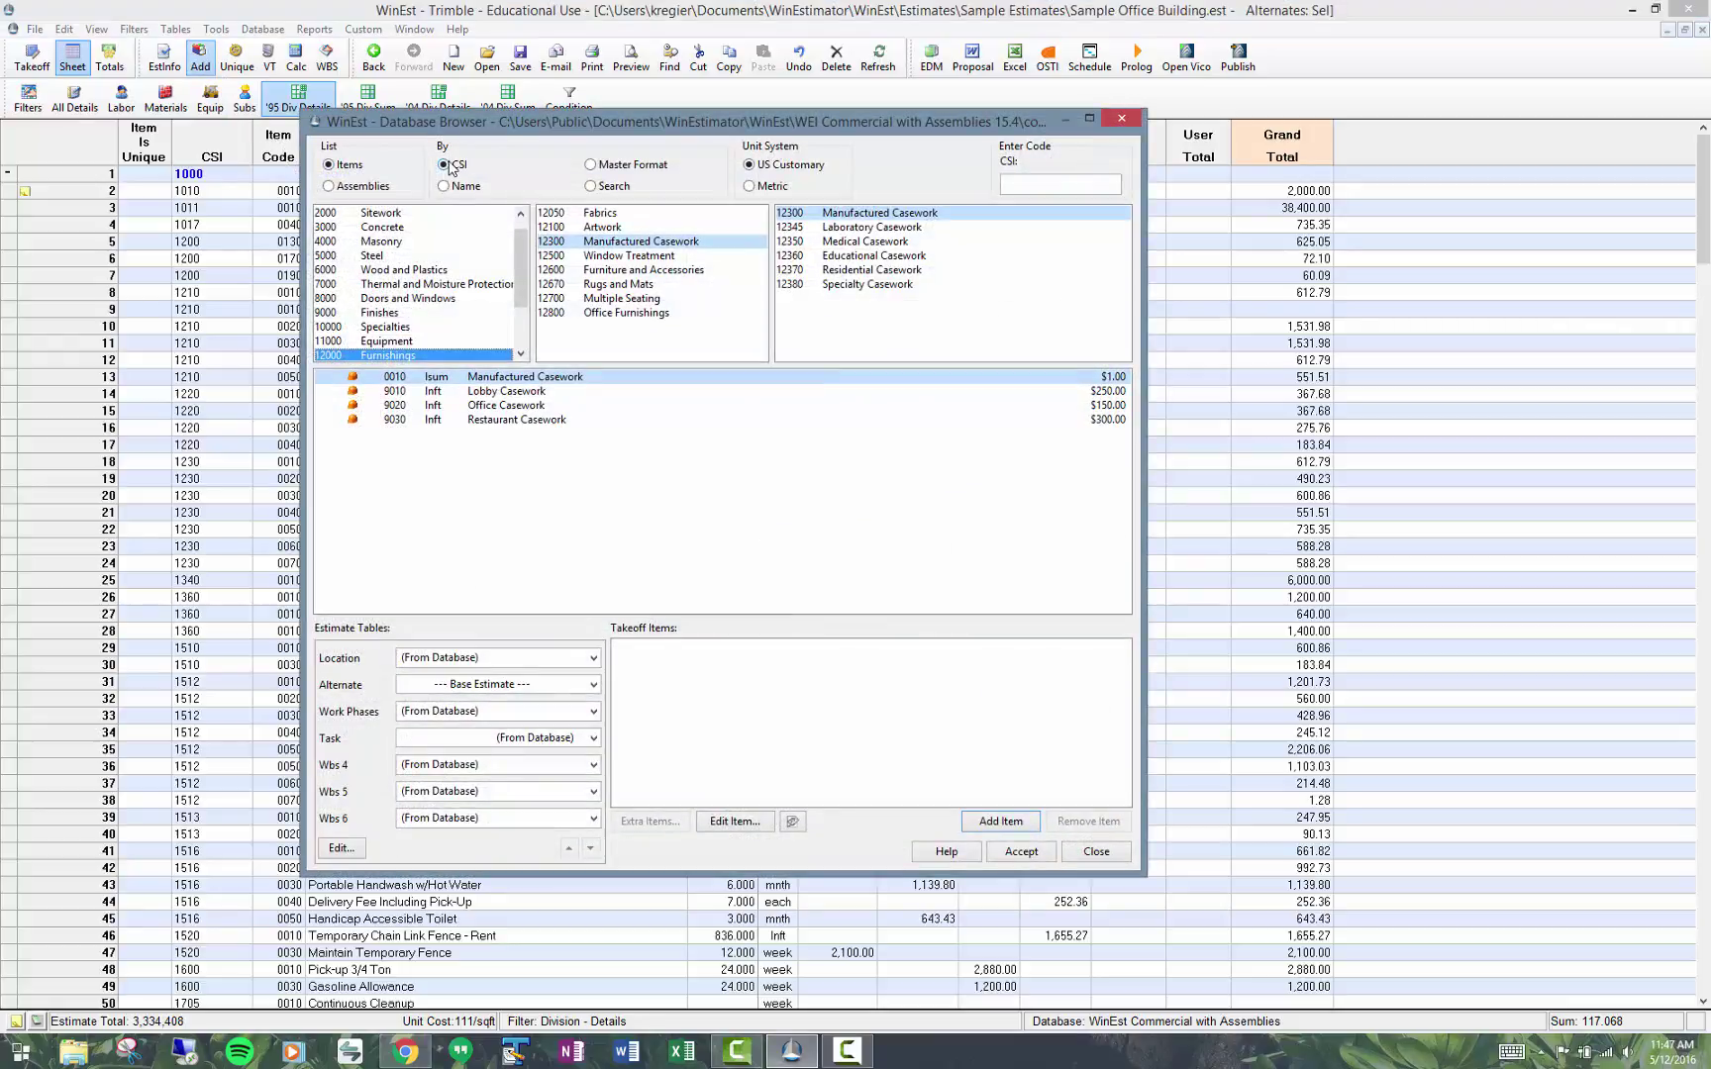
scroll(522, 287, up, 1)
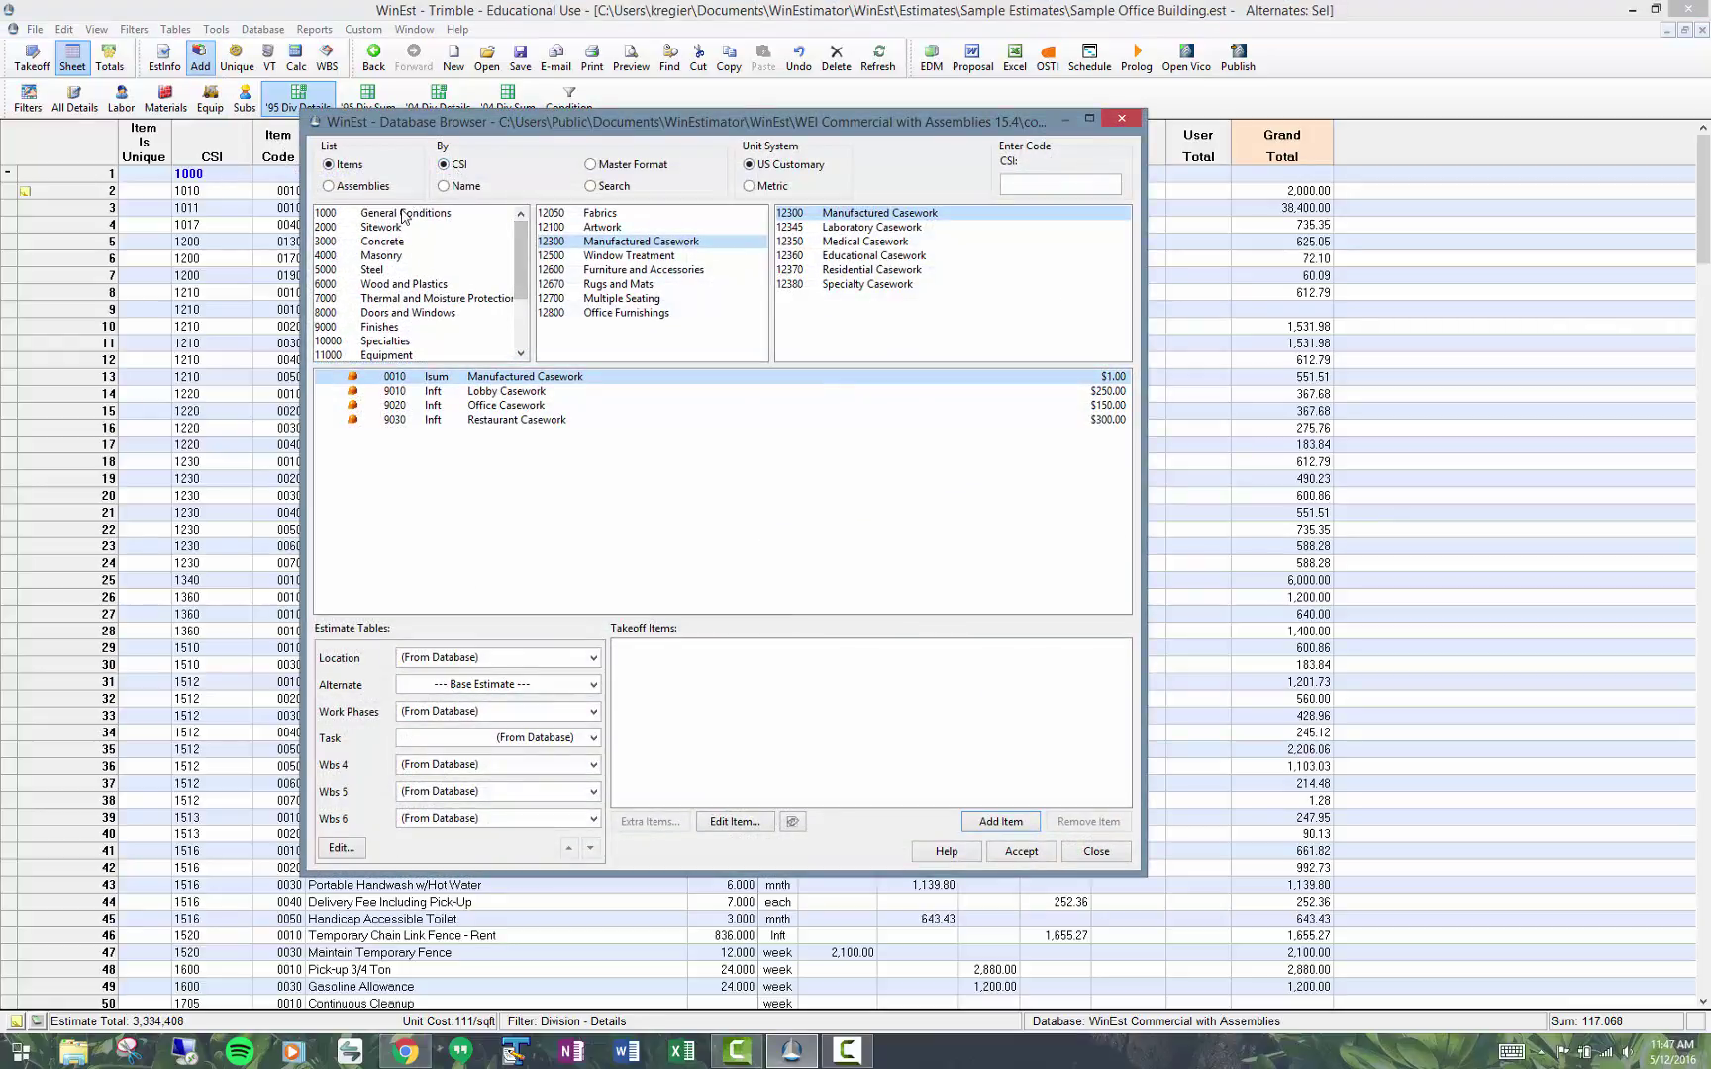
click(403, 215)
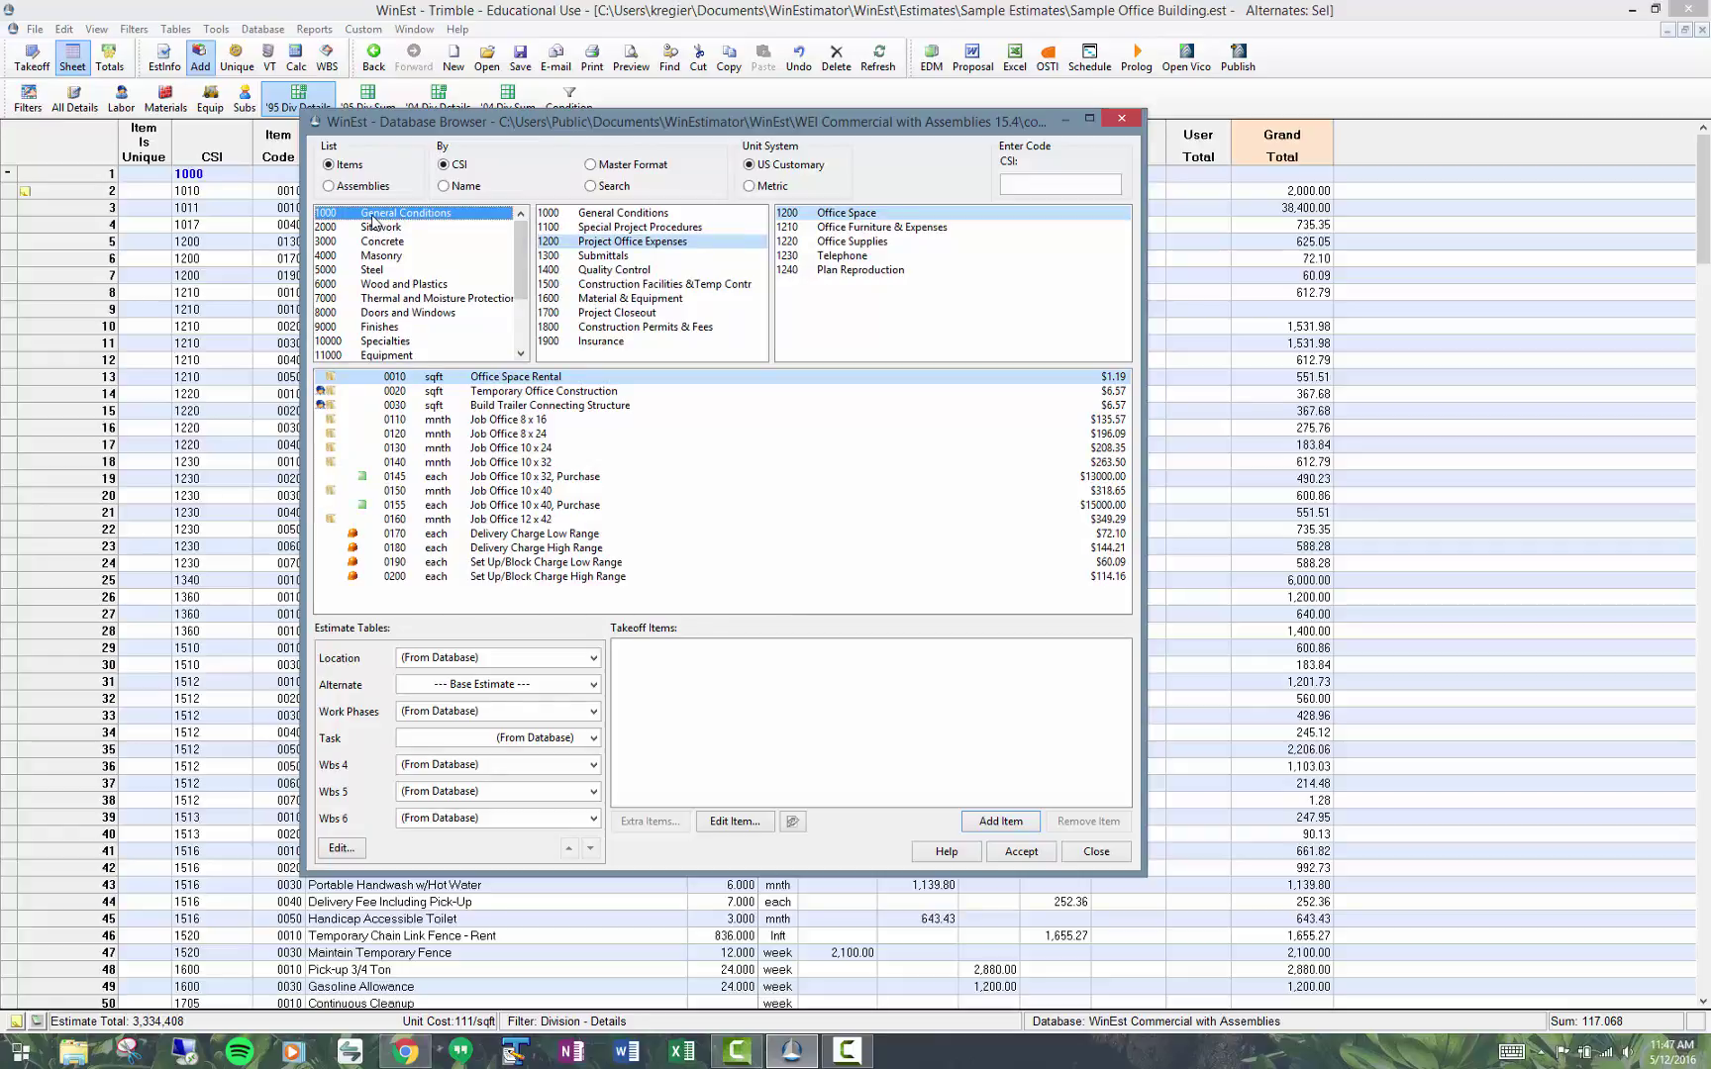
click(634, 227)
click(799, 229)
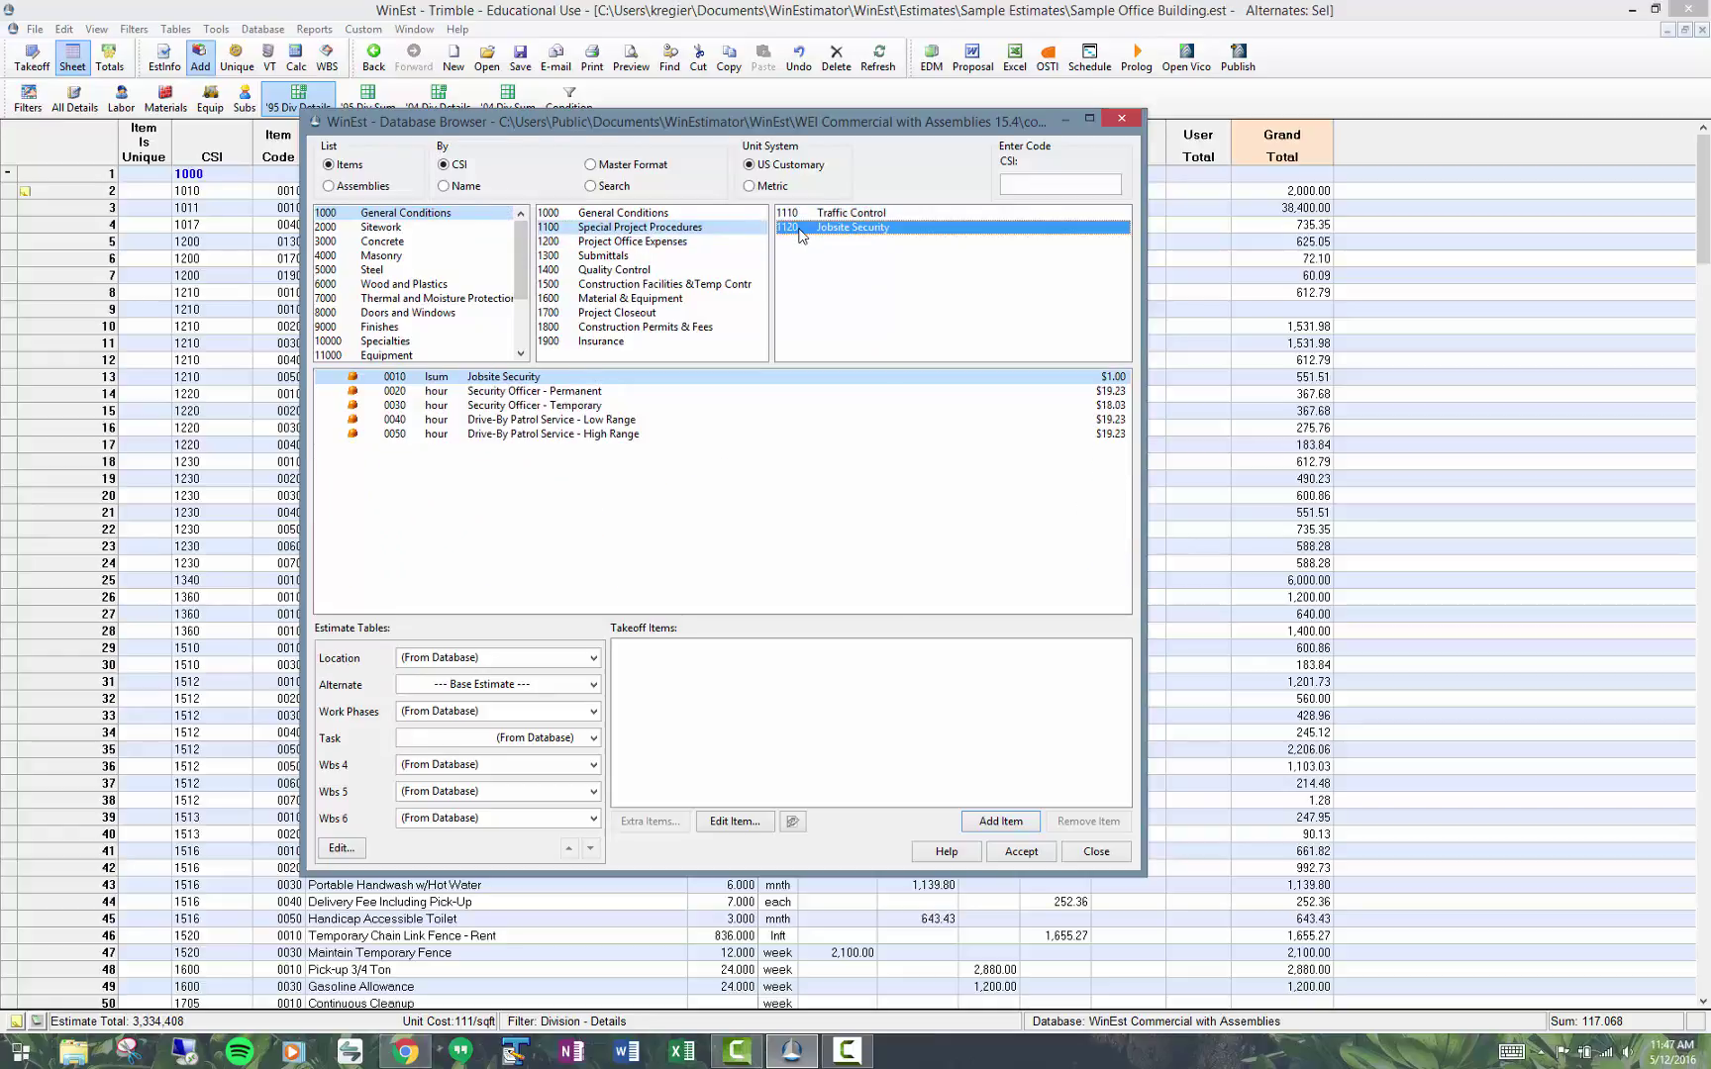
click(1122, 119)
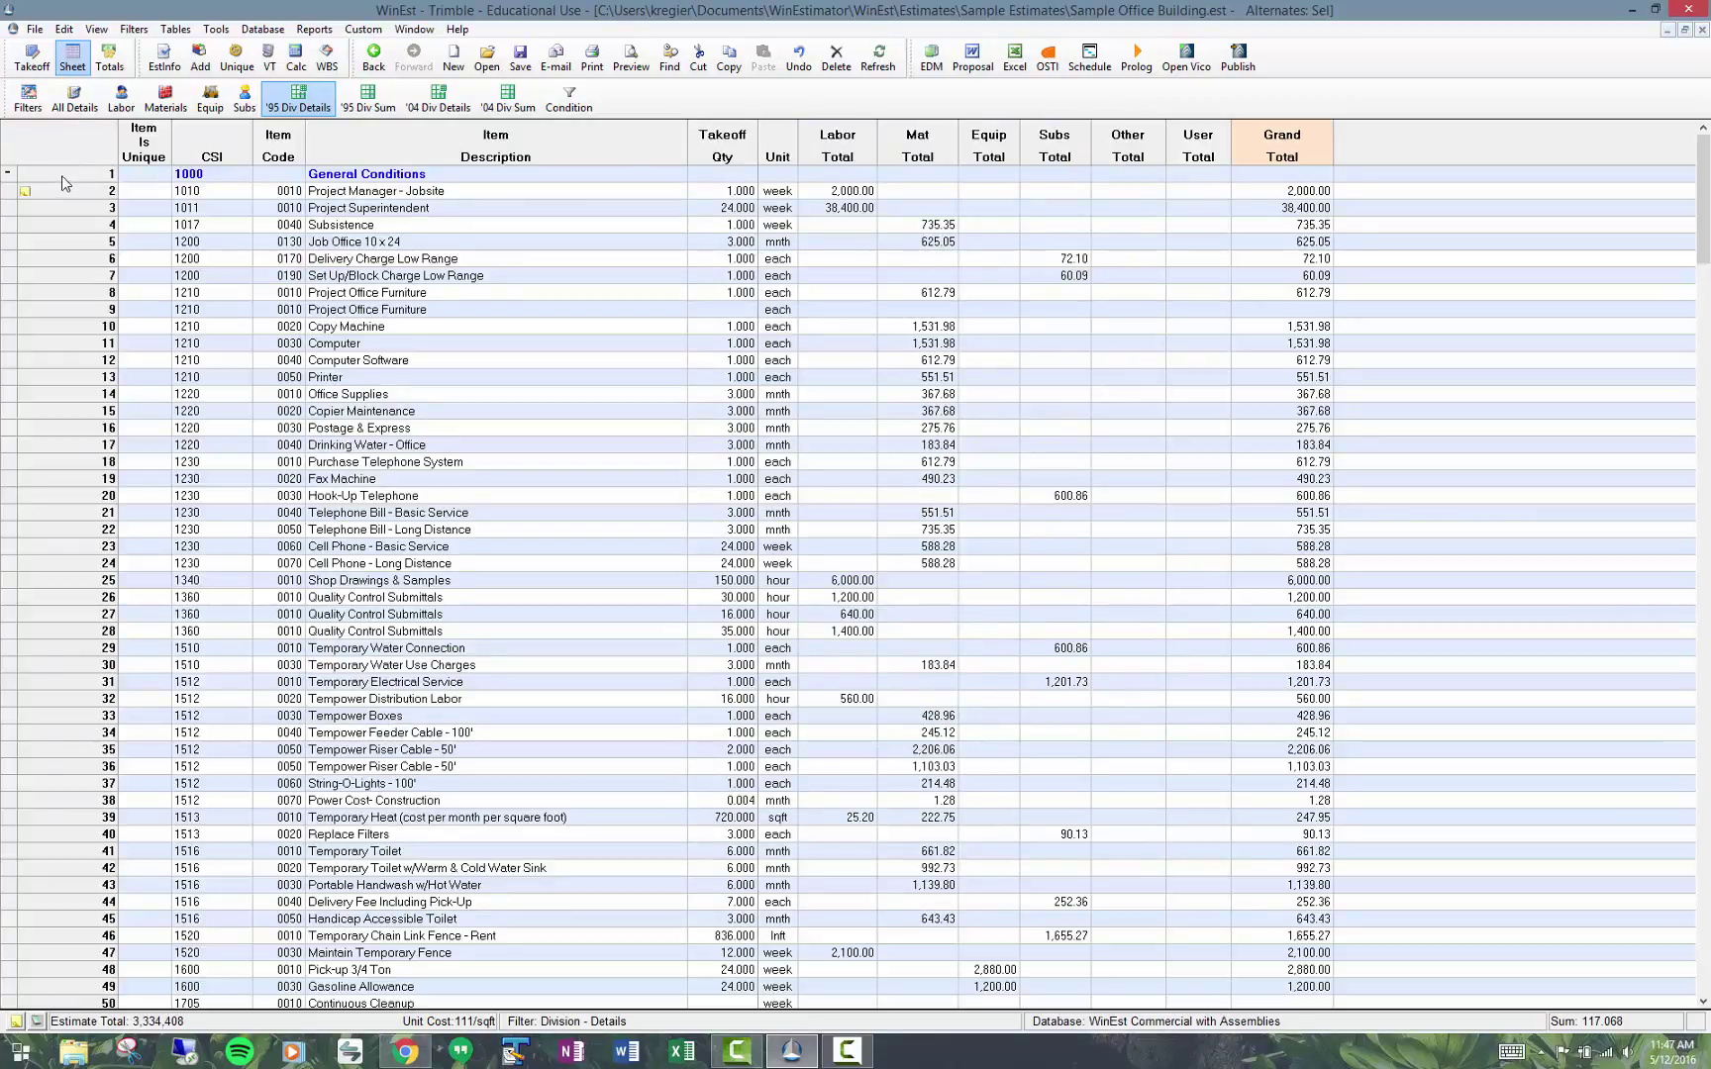
Collapse all estimate rows, check Sitework, and switch to the '95 Division Summary view
right_click(61, 175)
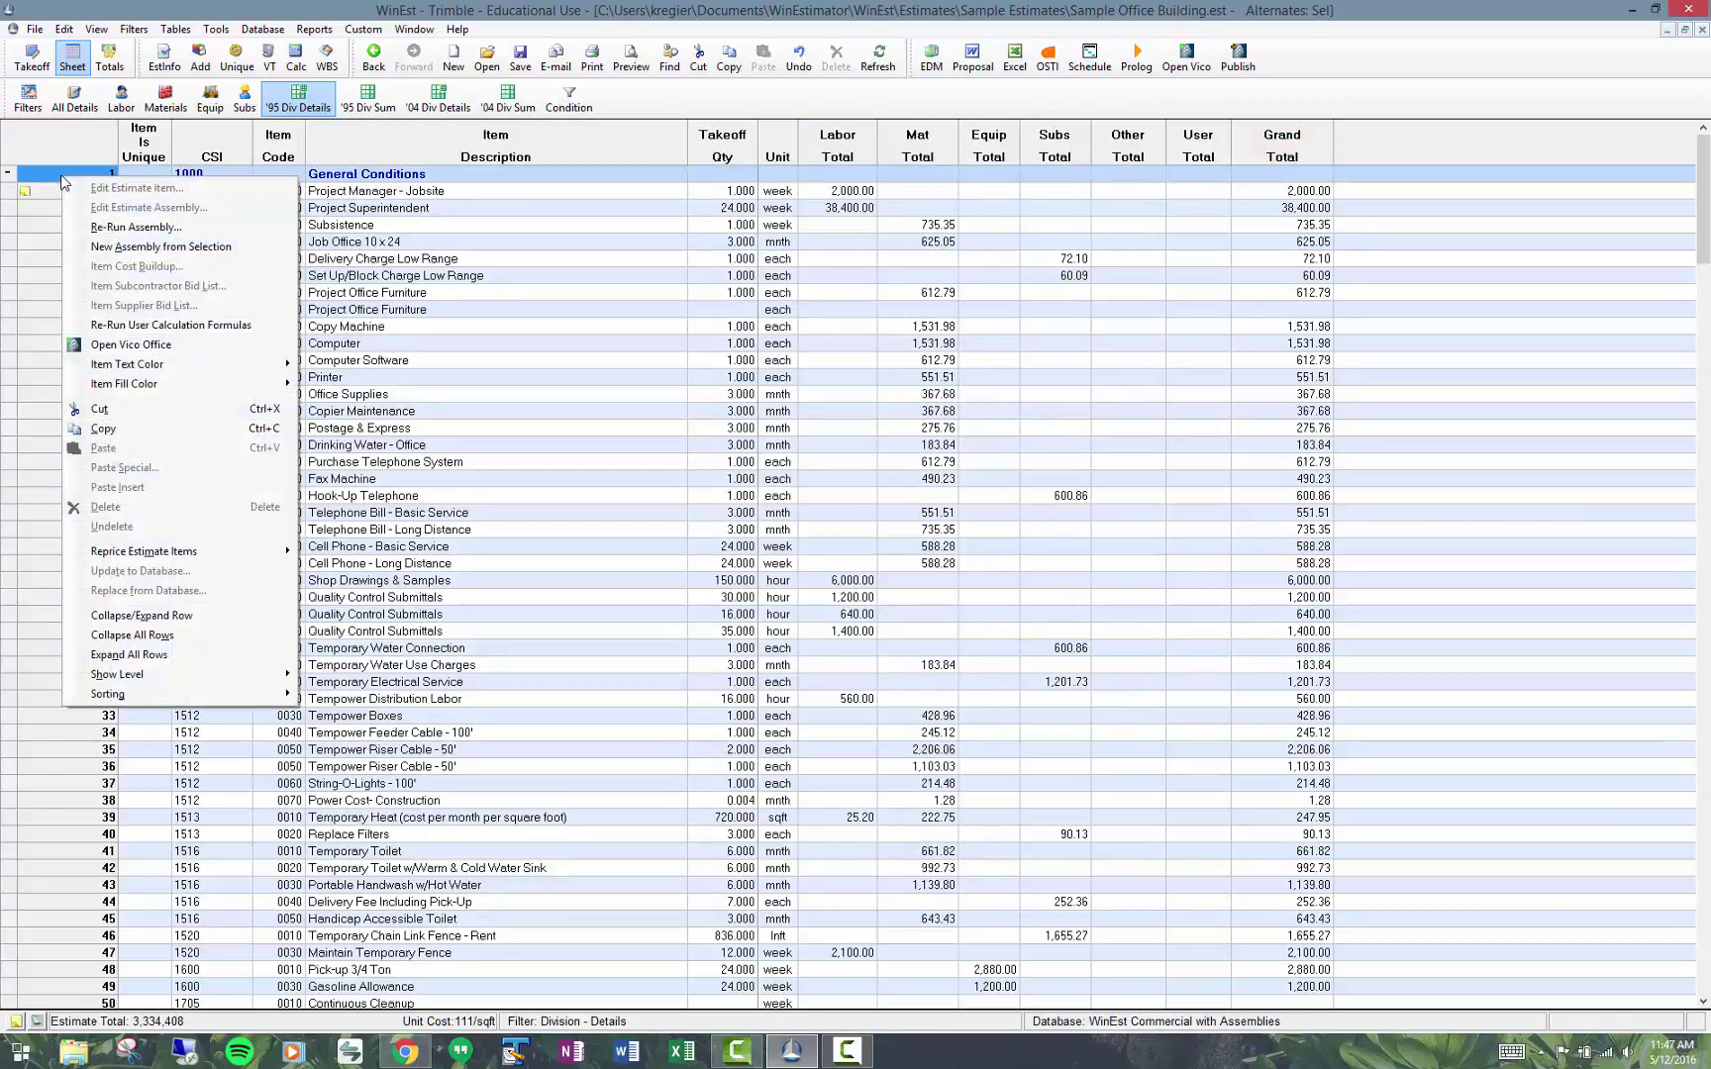
click(123, 635)
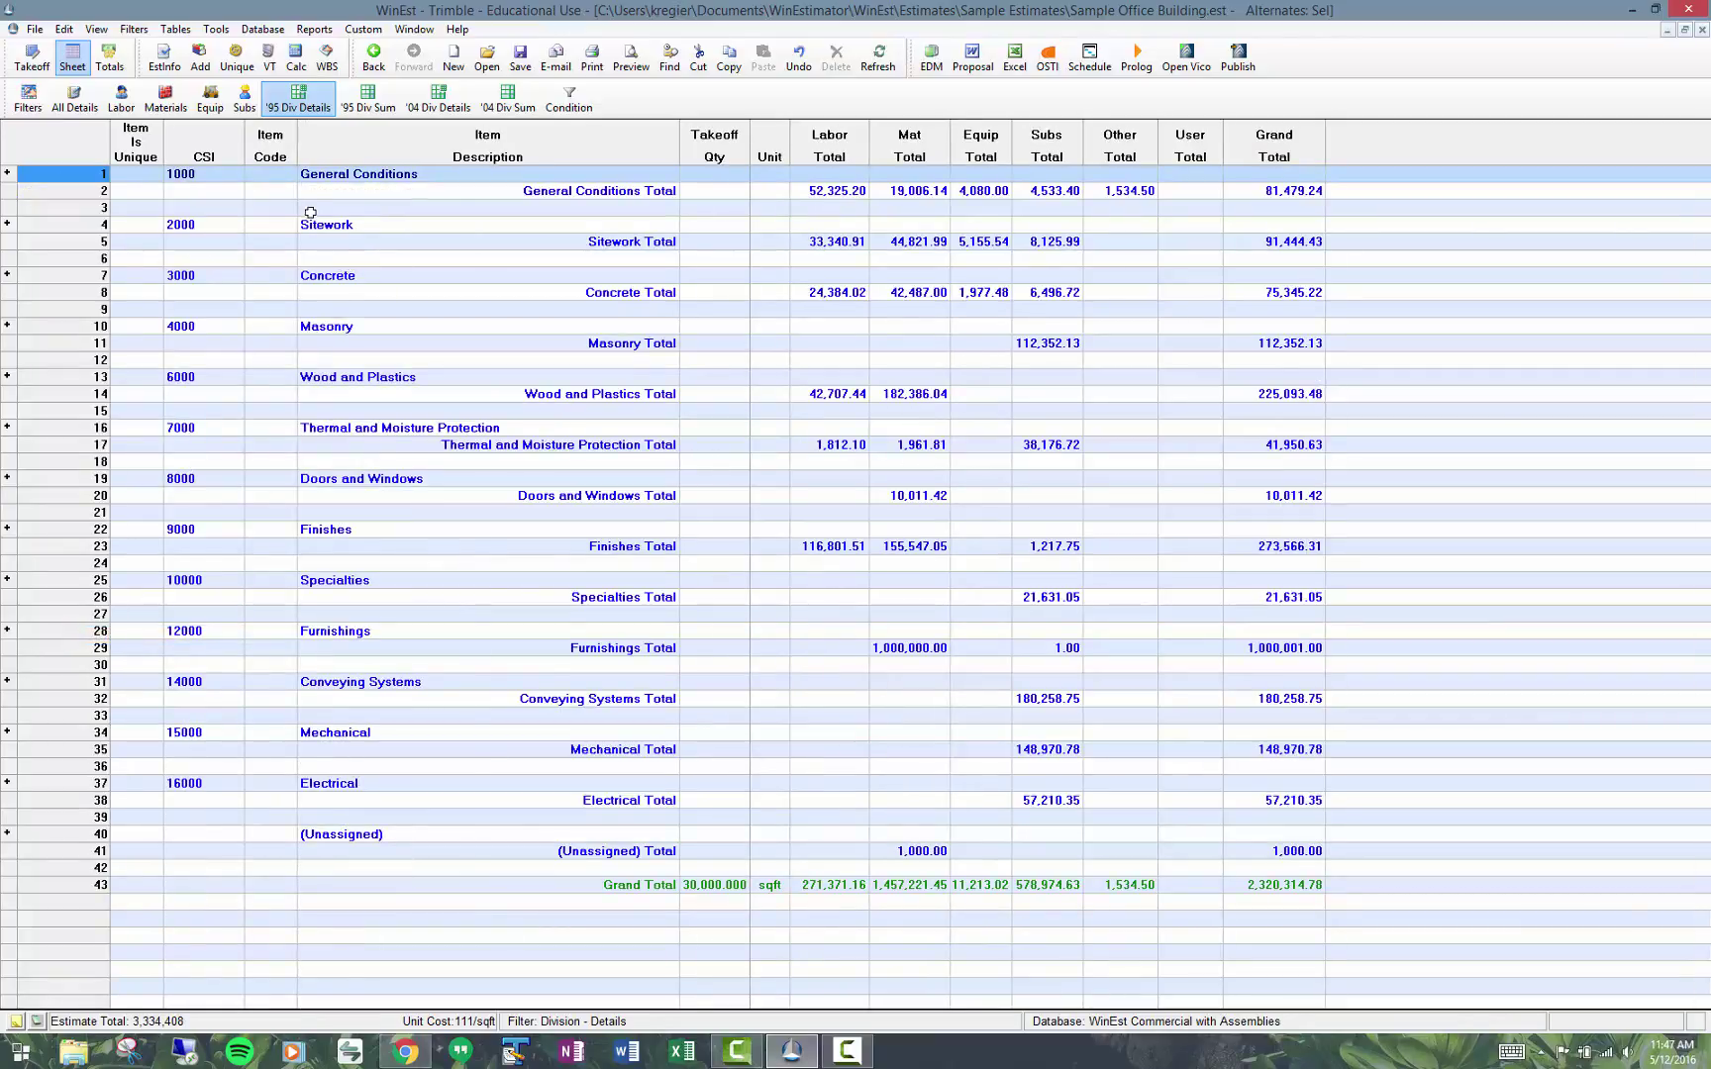
click(8, 225)
click(8, 228)
click(367, 101)
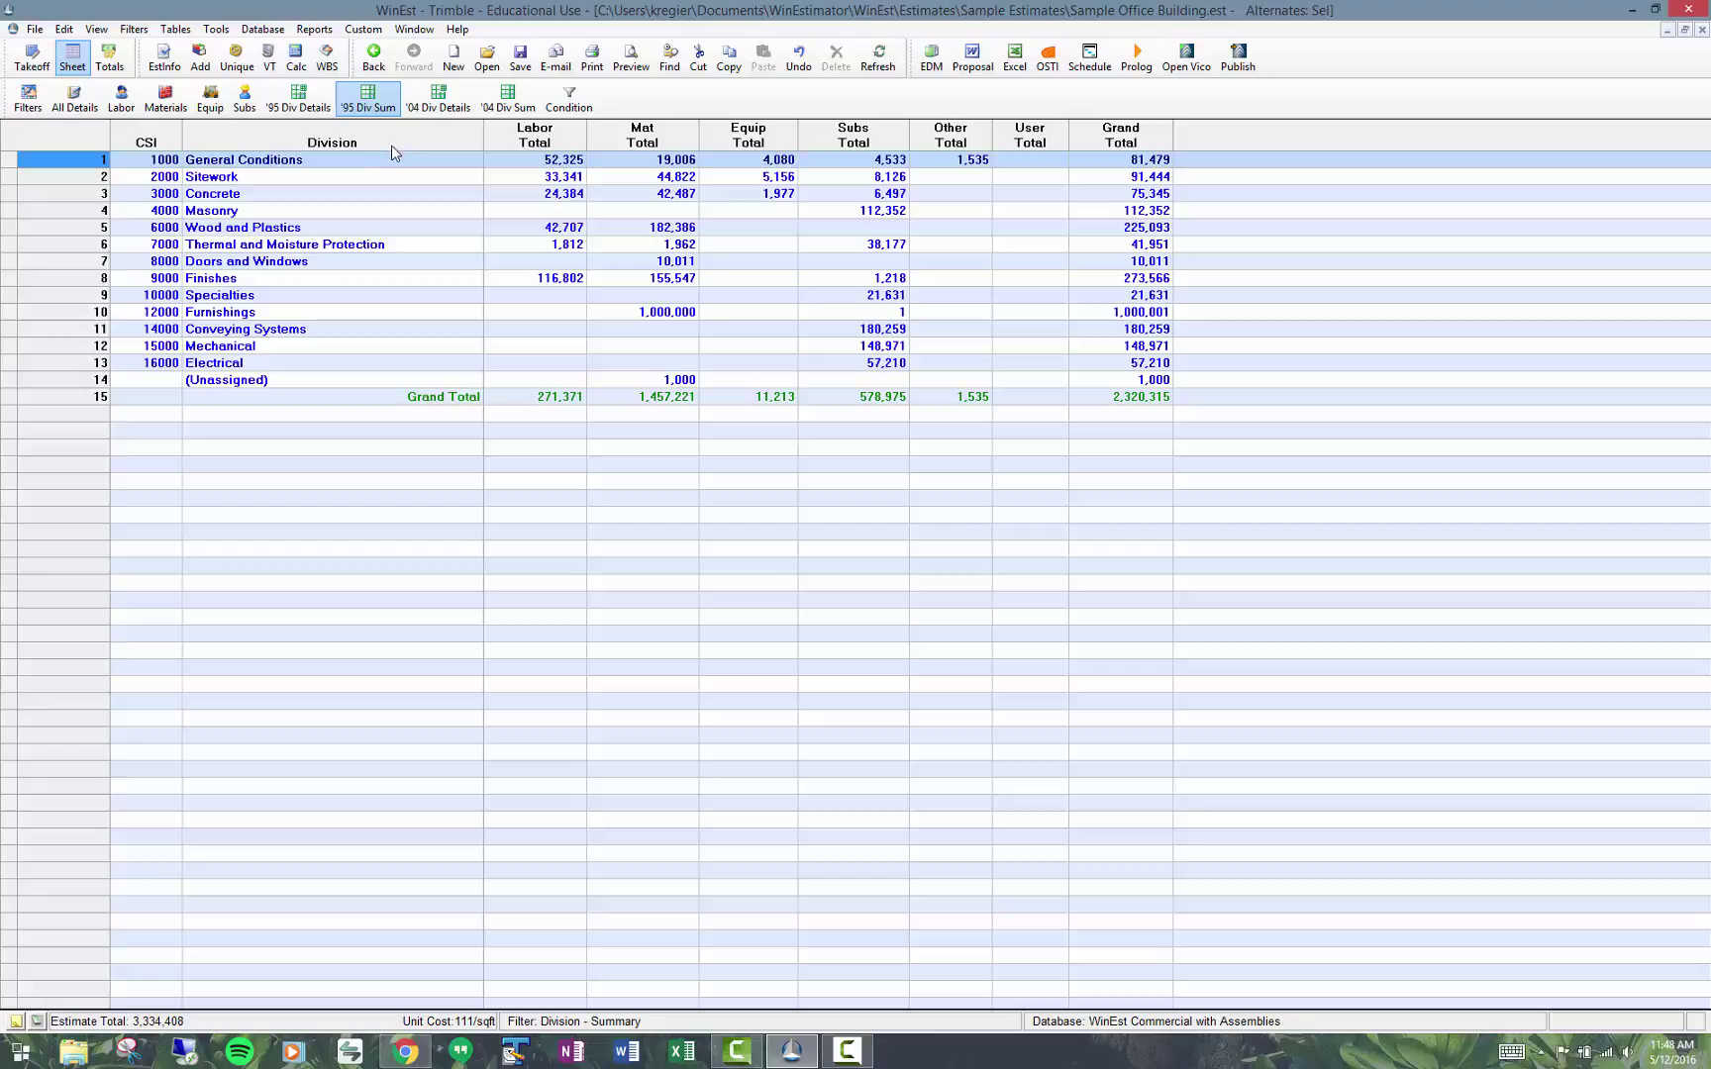
Switch to the '04 Division Details view and browse the cost database by MasterFormat
click(434, 99)
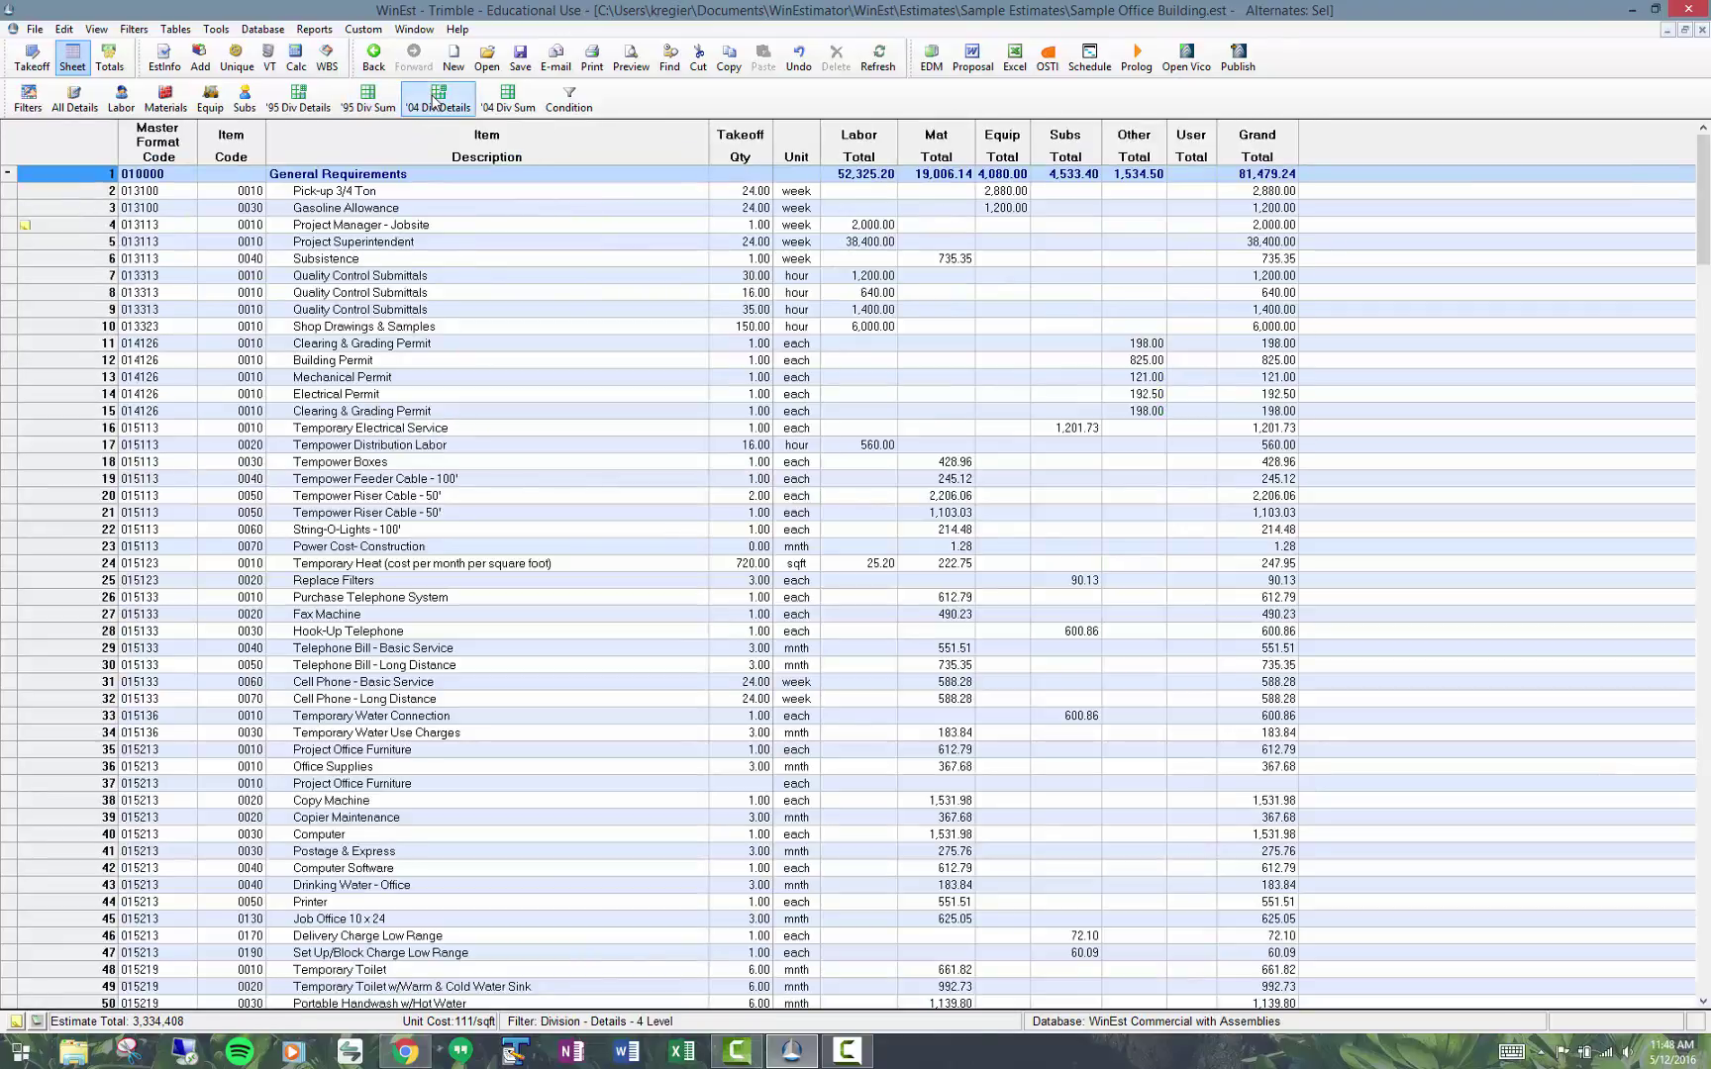
click(201, 59)
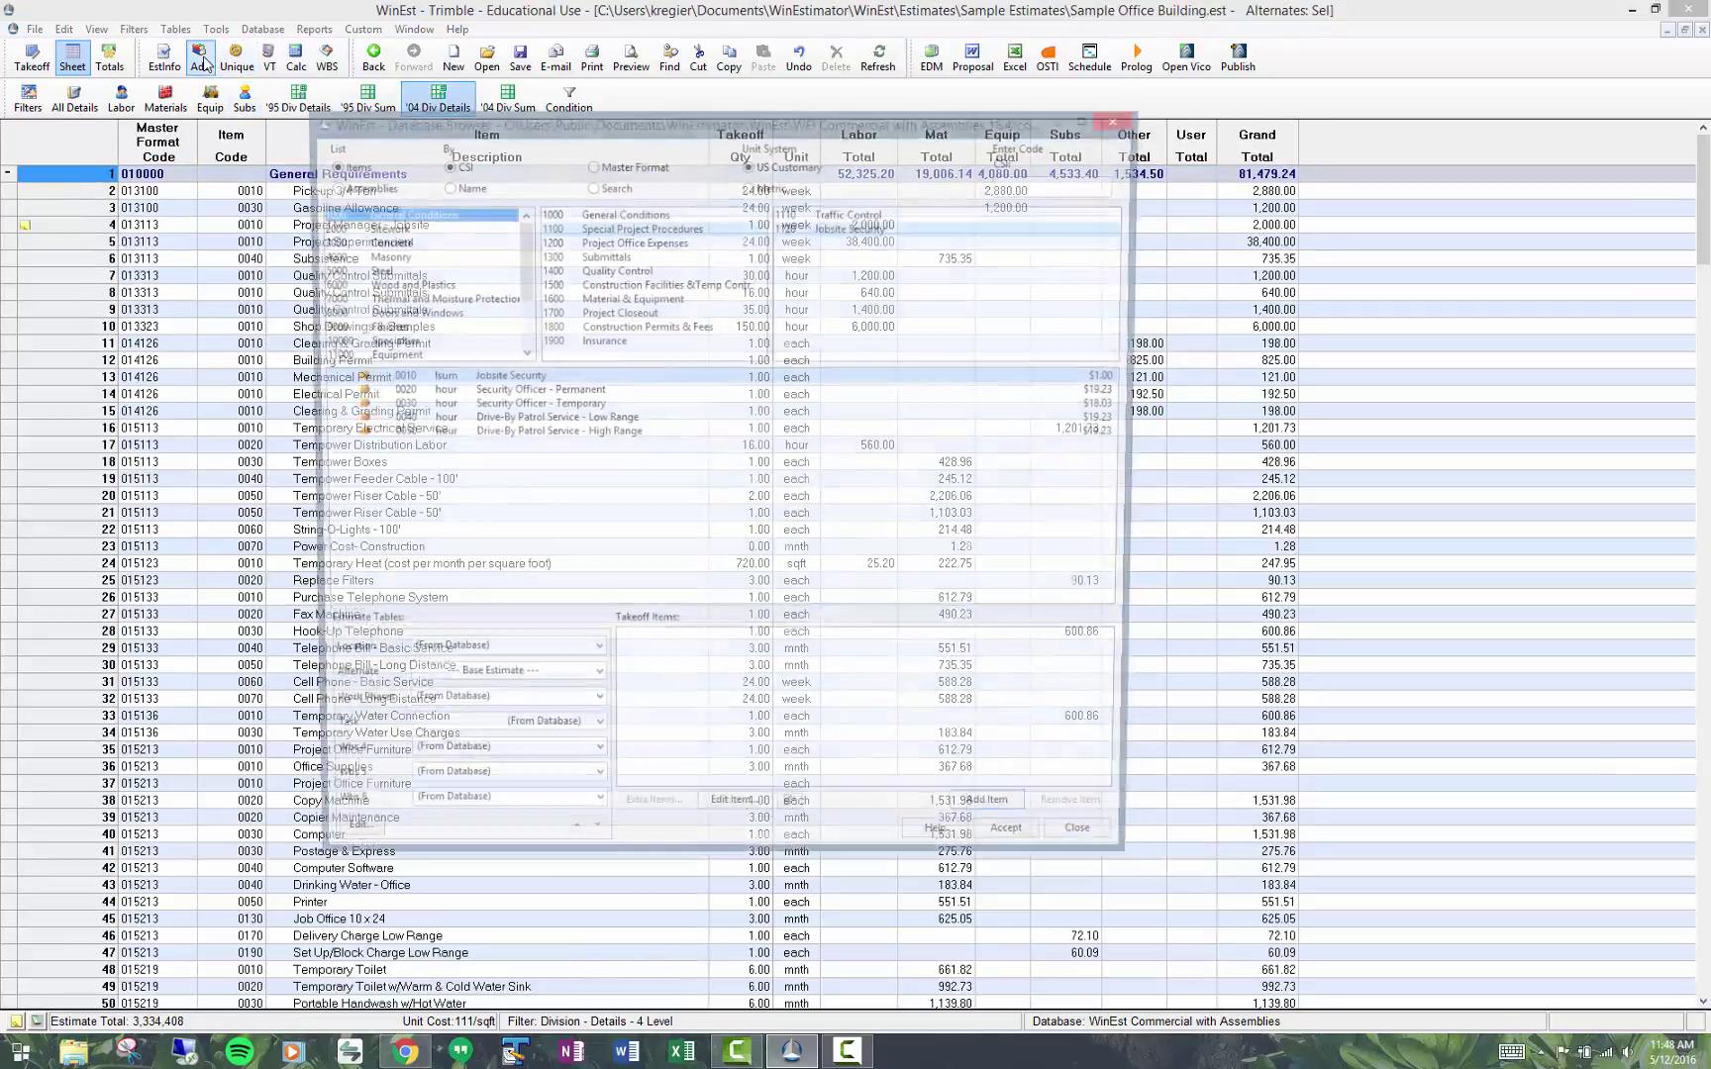
click(590, 165)
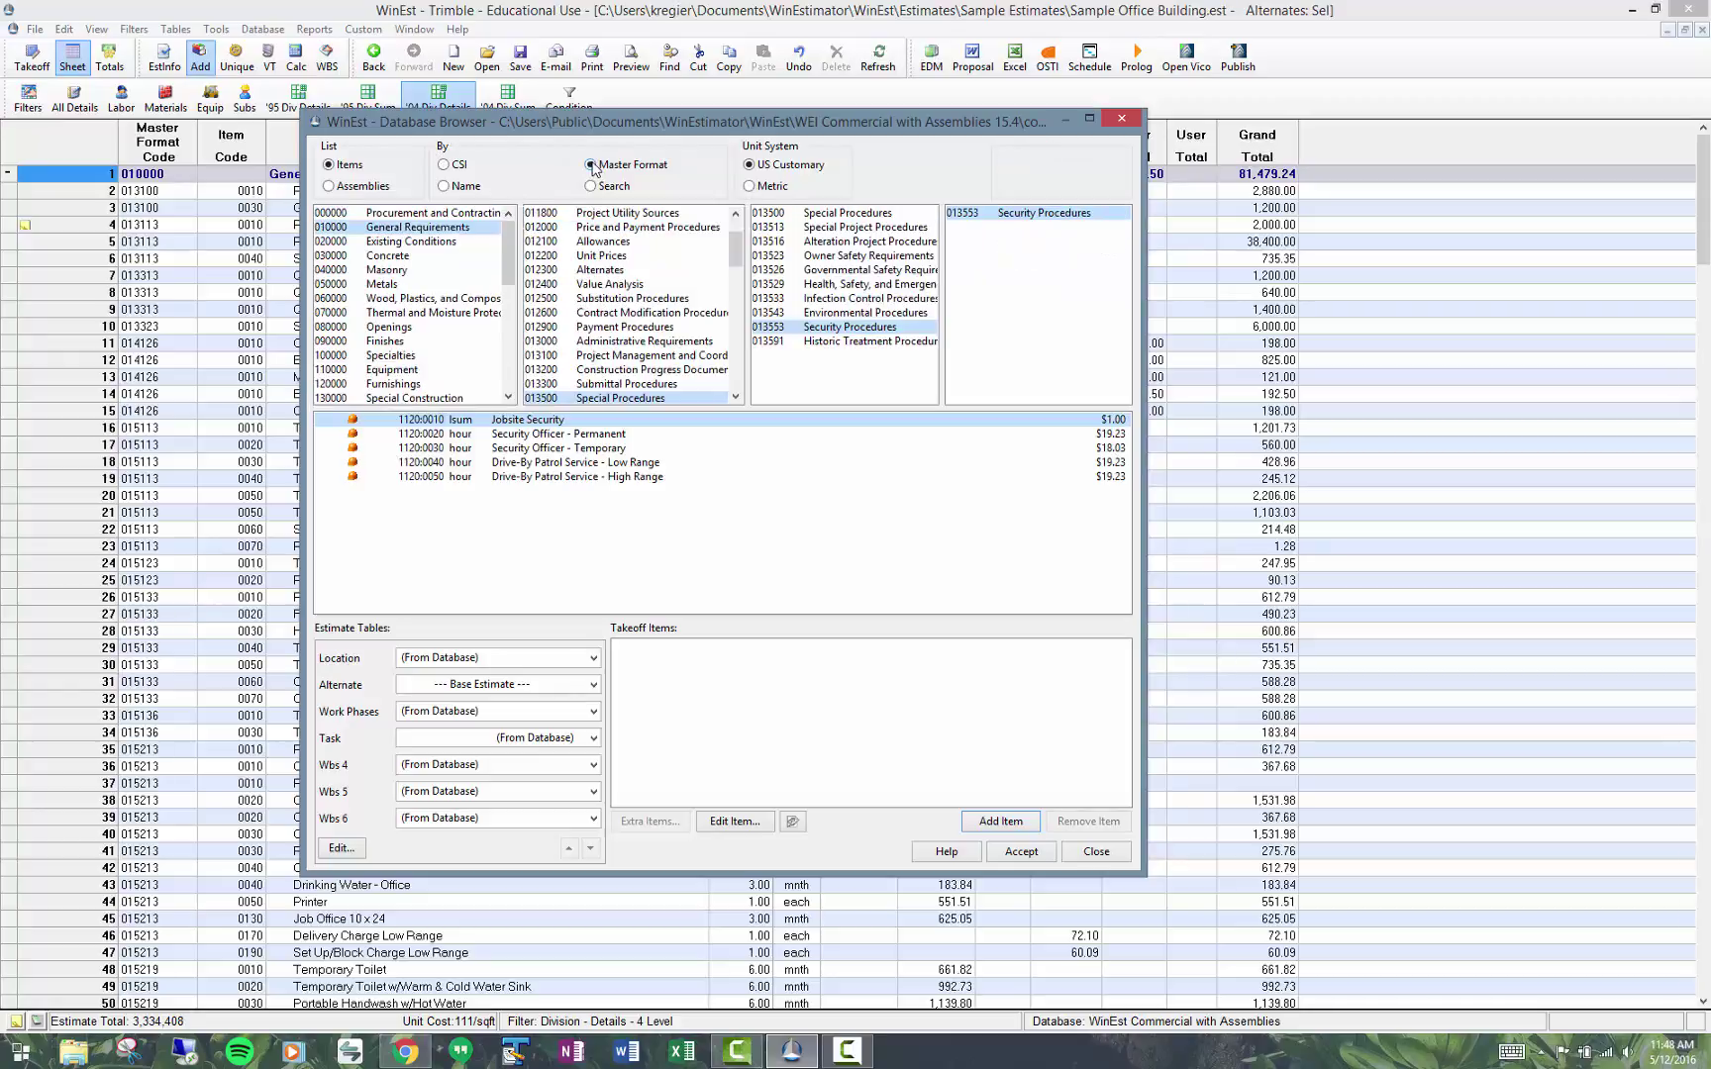
click(1121, 119)
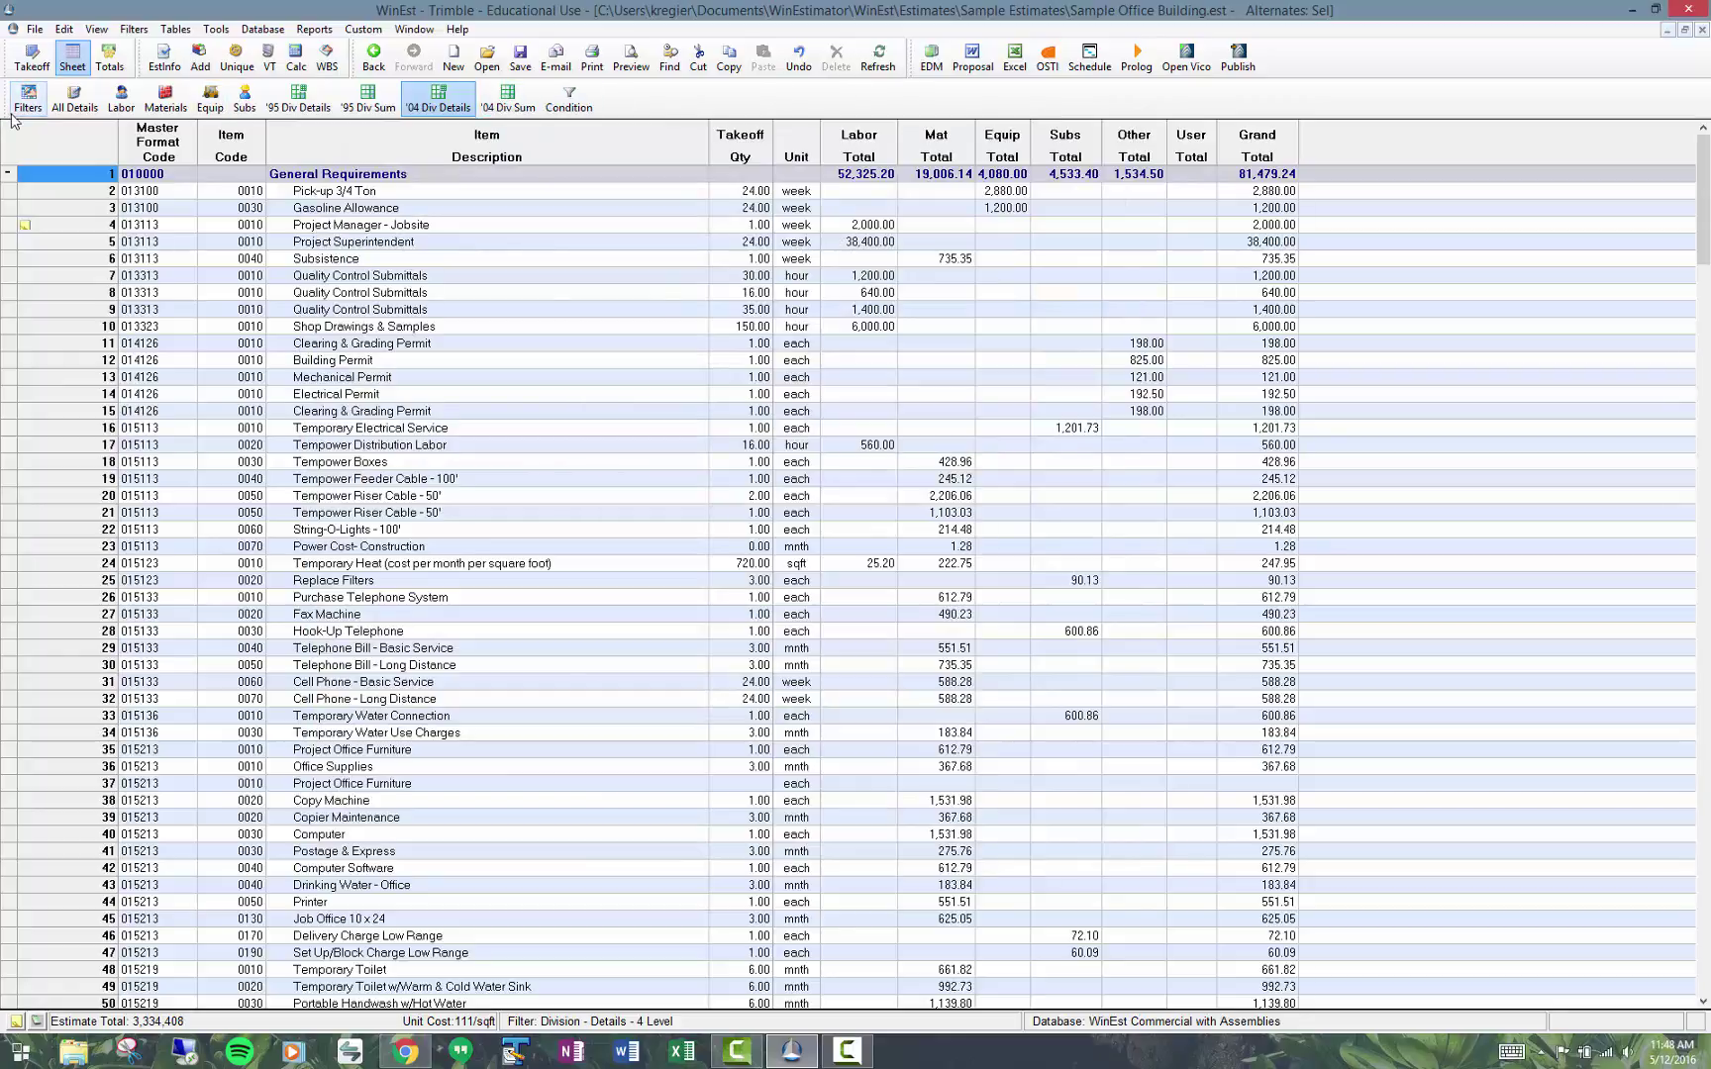
click(133, 30)
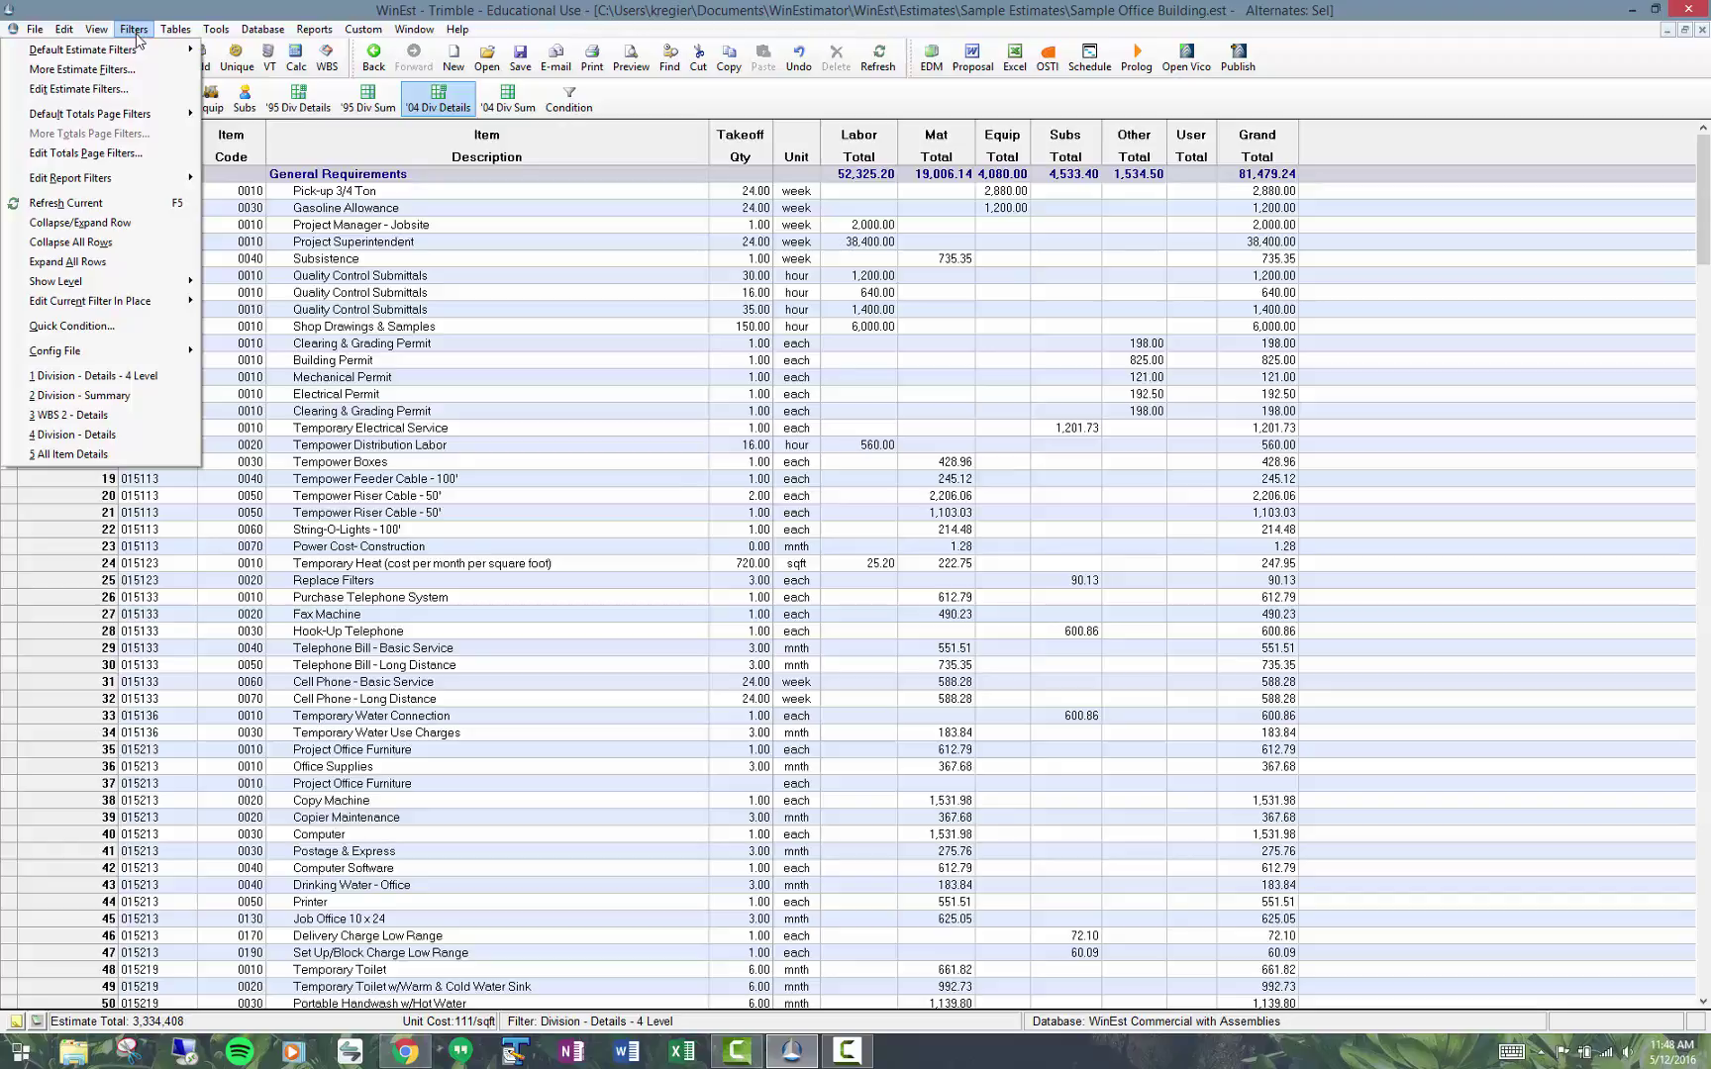
Create a new copy of the Division - Details estimate filter named '_Div Details'
click(127, 90)
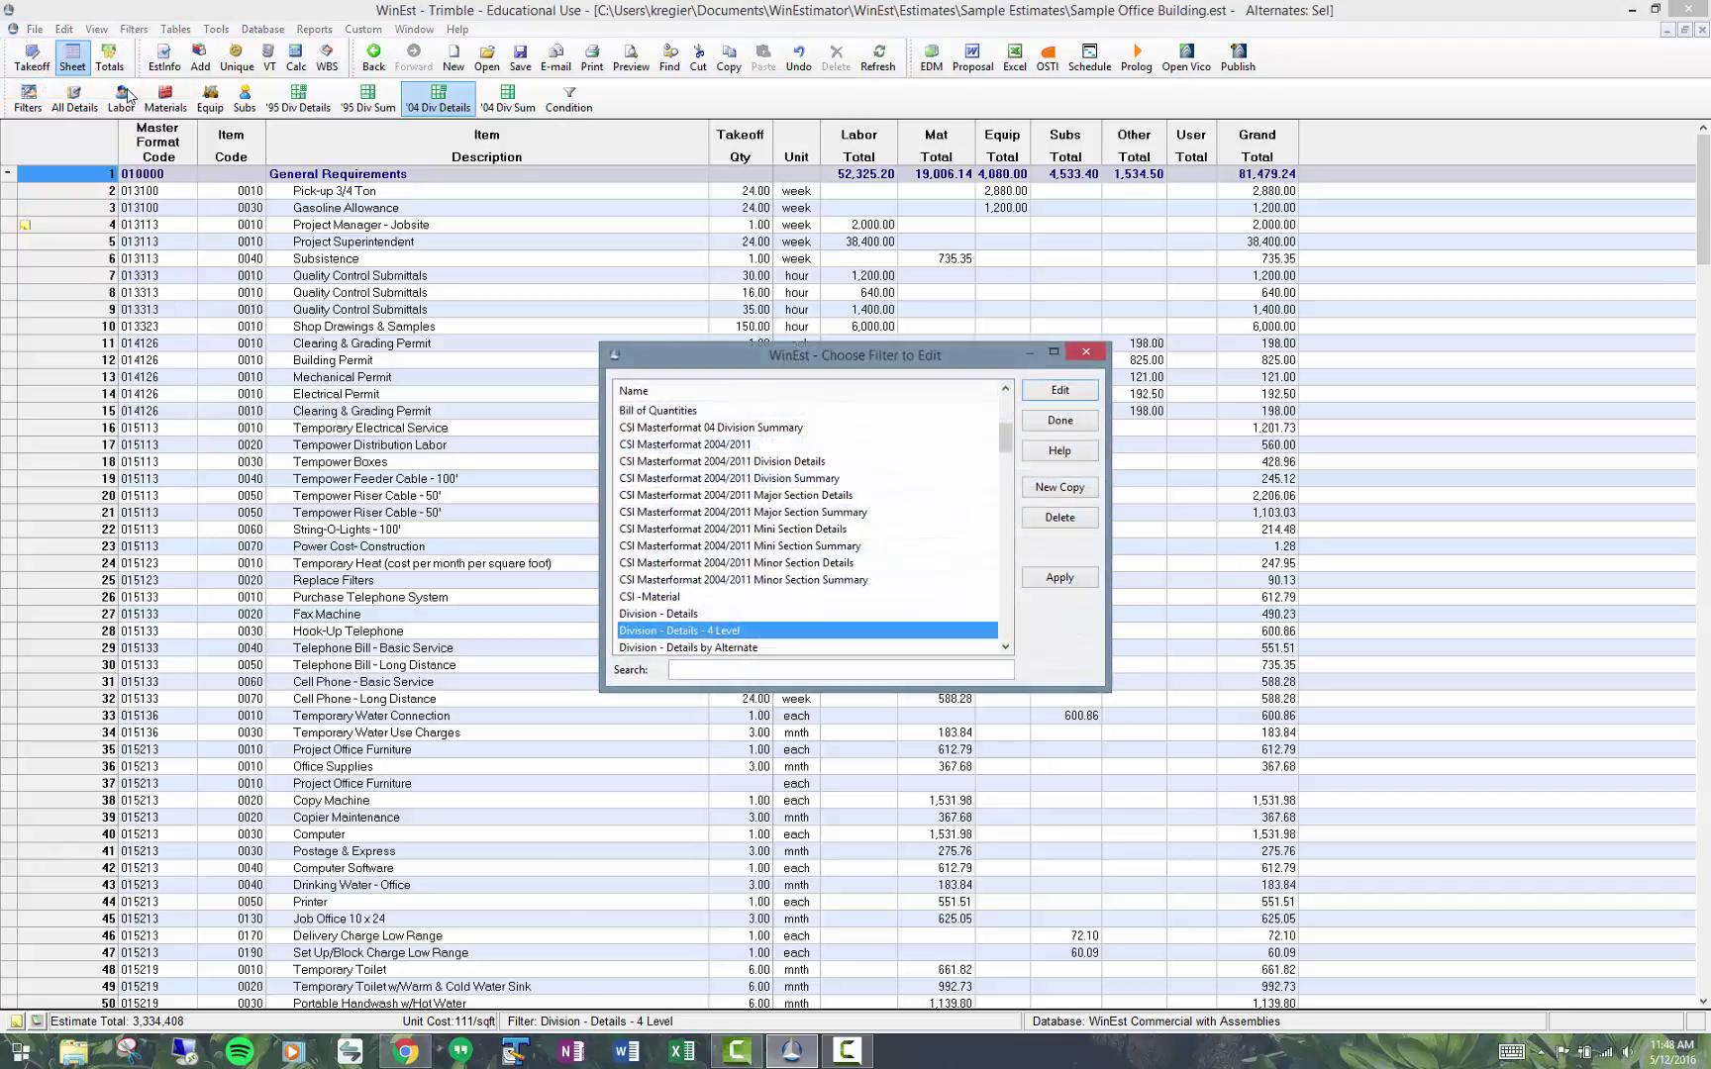
click(689, 616)
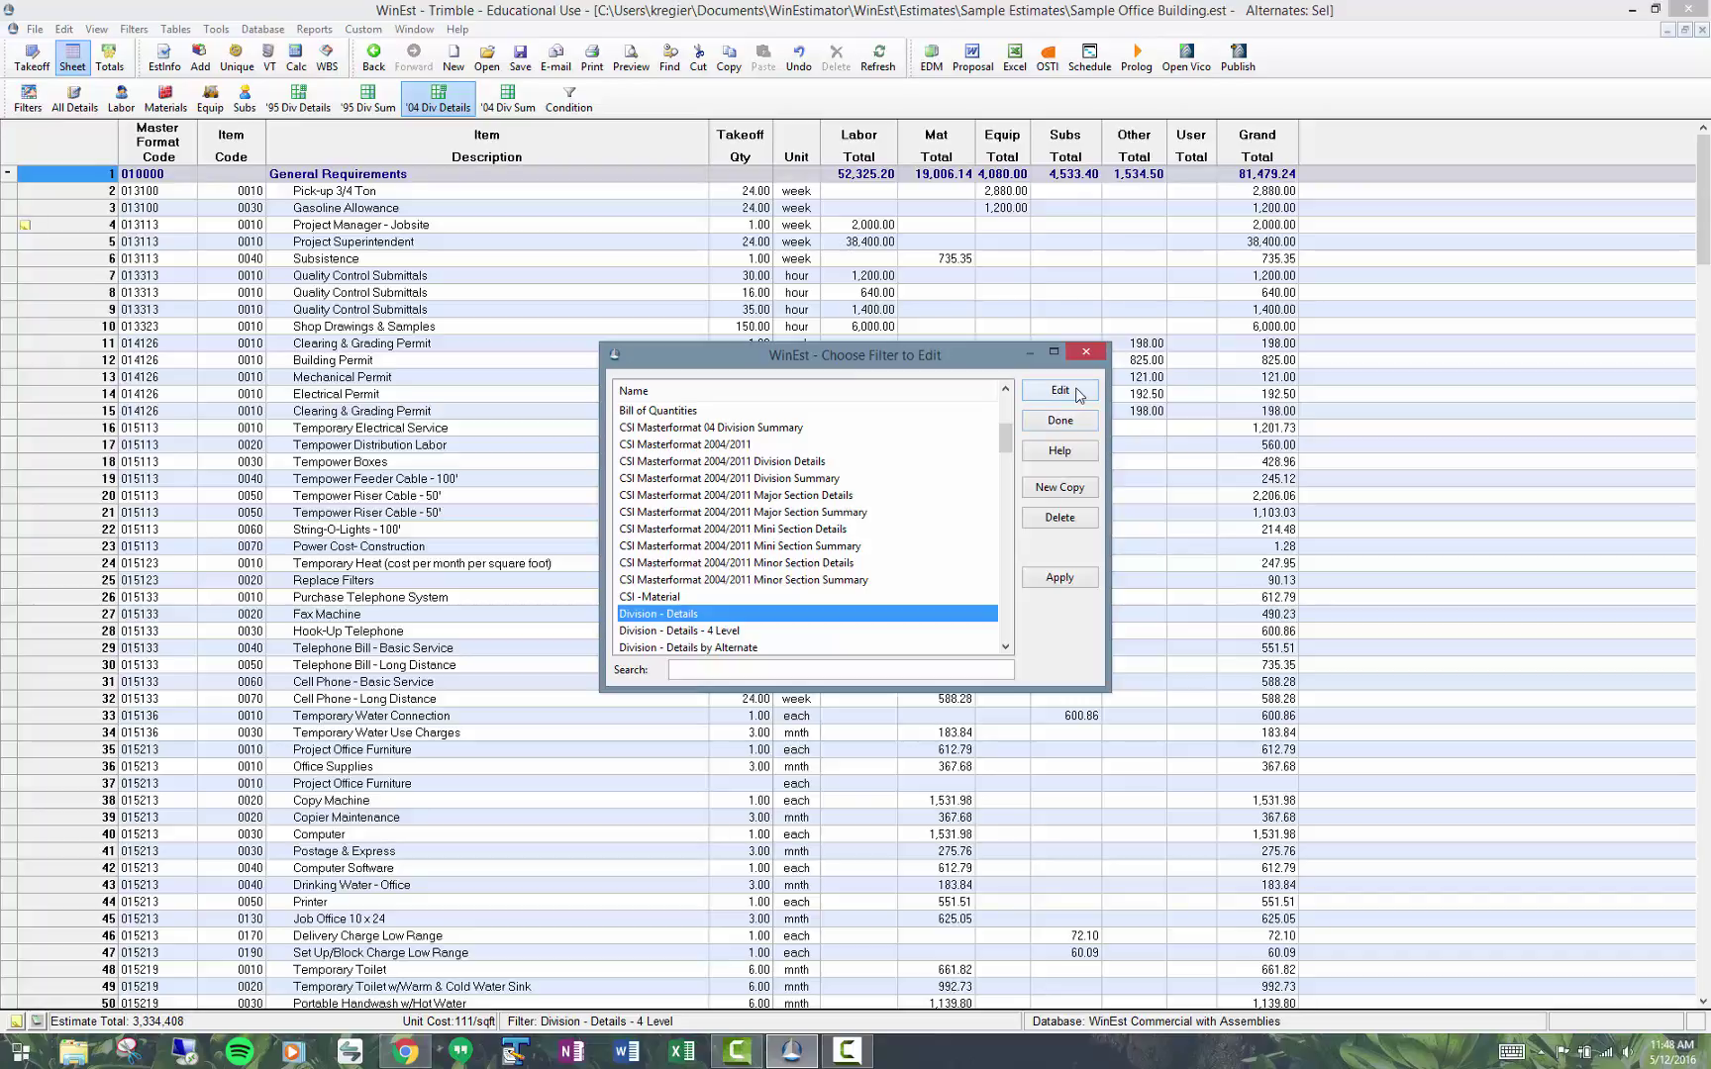
click(1072, 495)
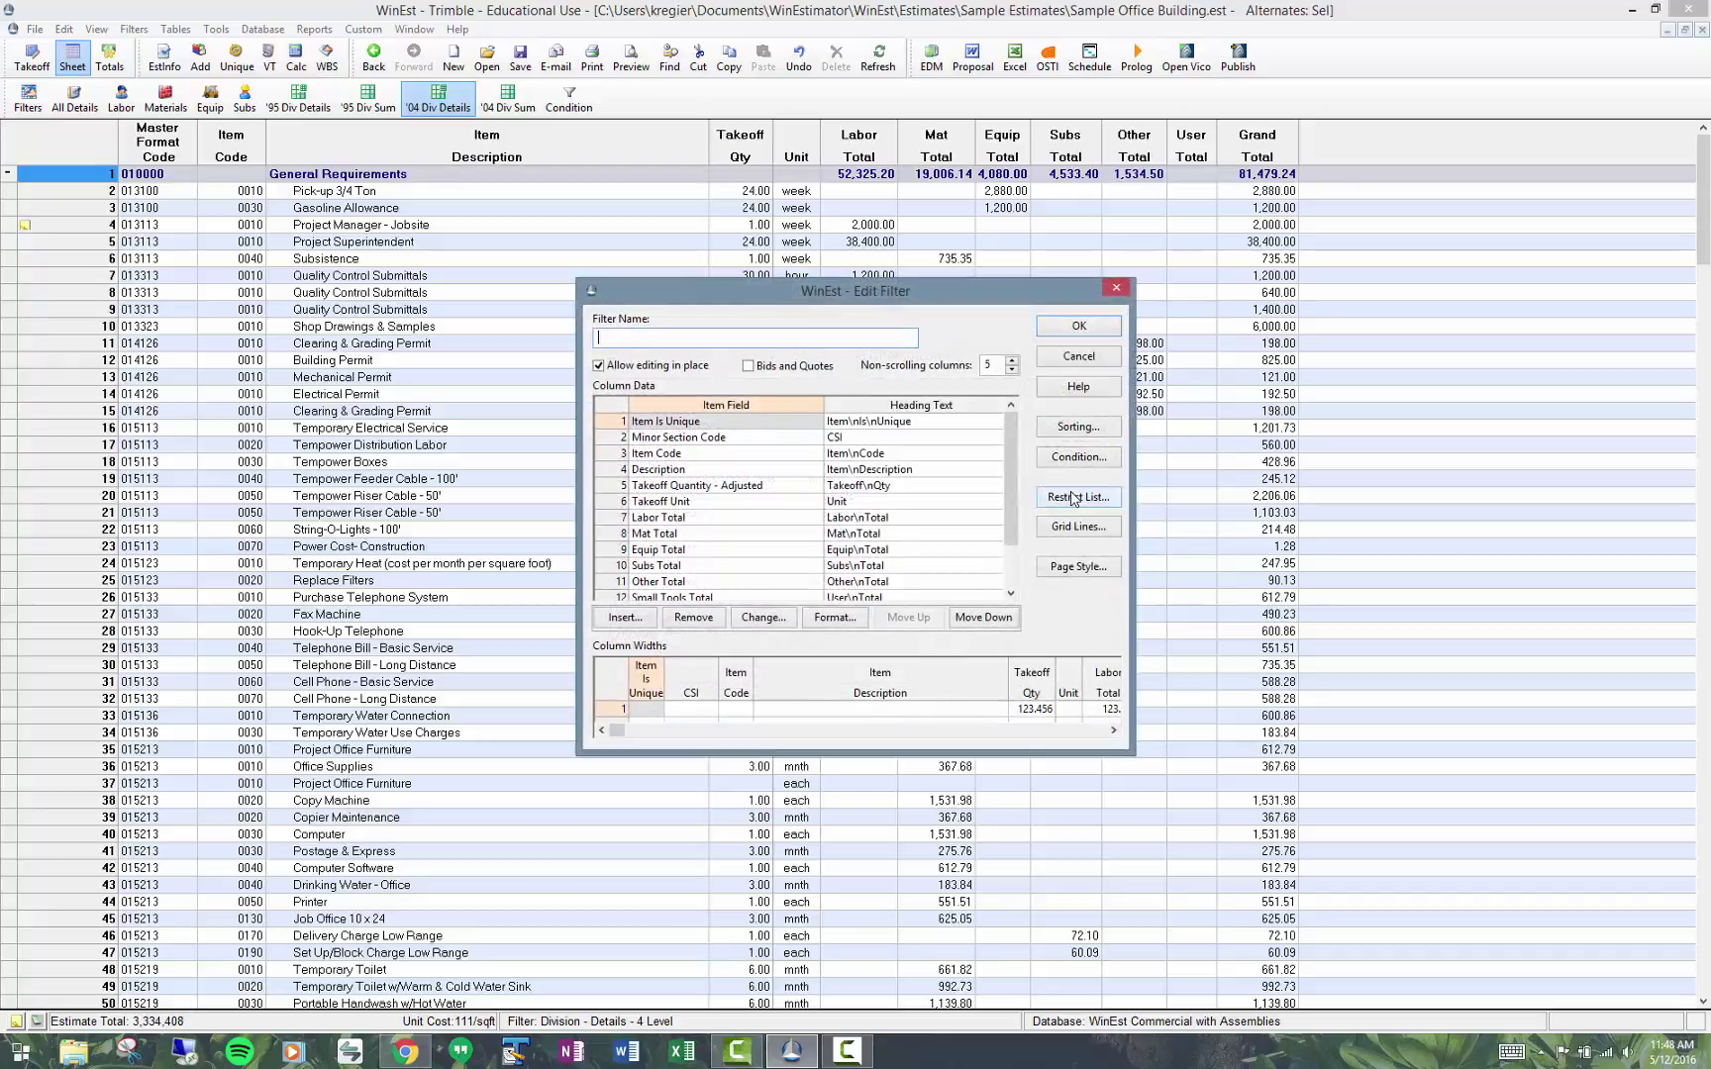
text(_Div De)
text(v Details)
click(691, 472)
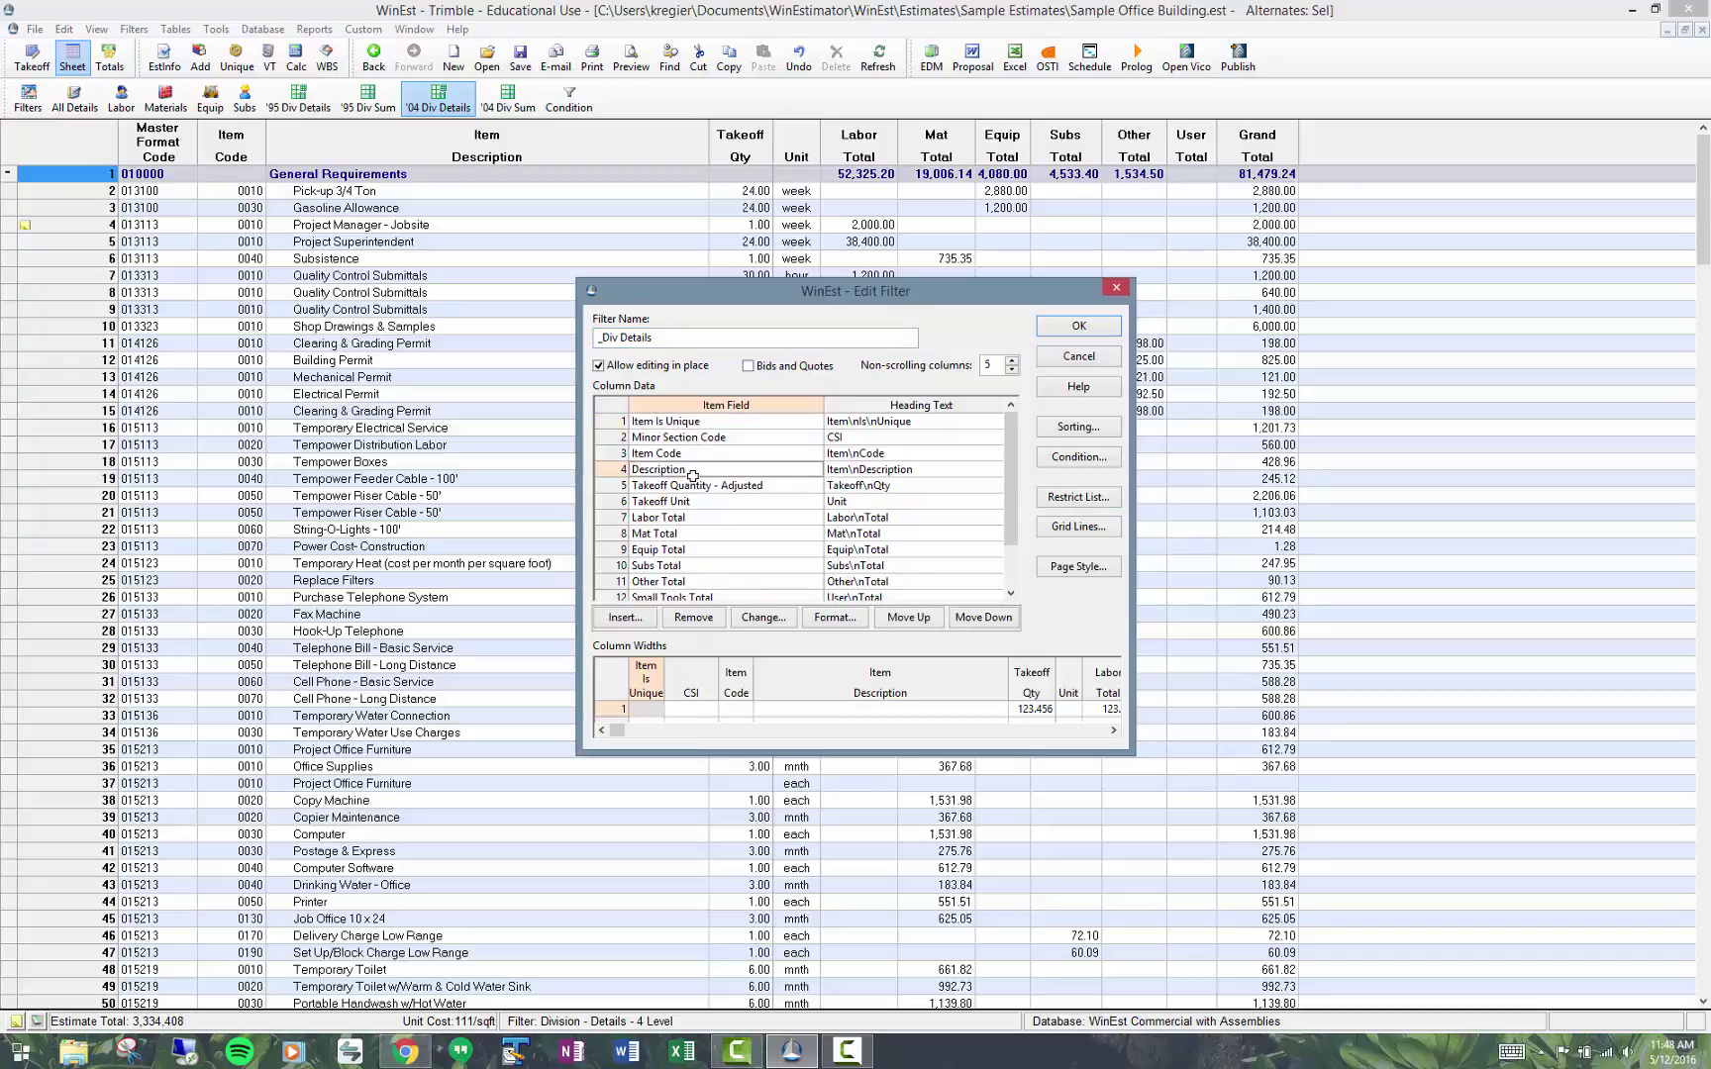
Give the Division Code sort level 'With Totals' headings and confirm the filter sorting
click(1110, 427)
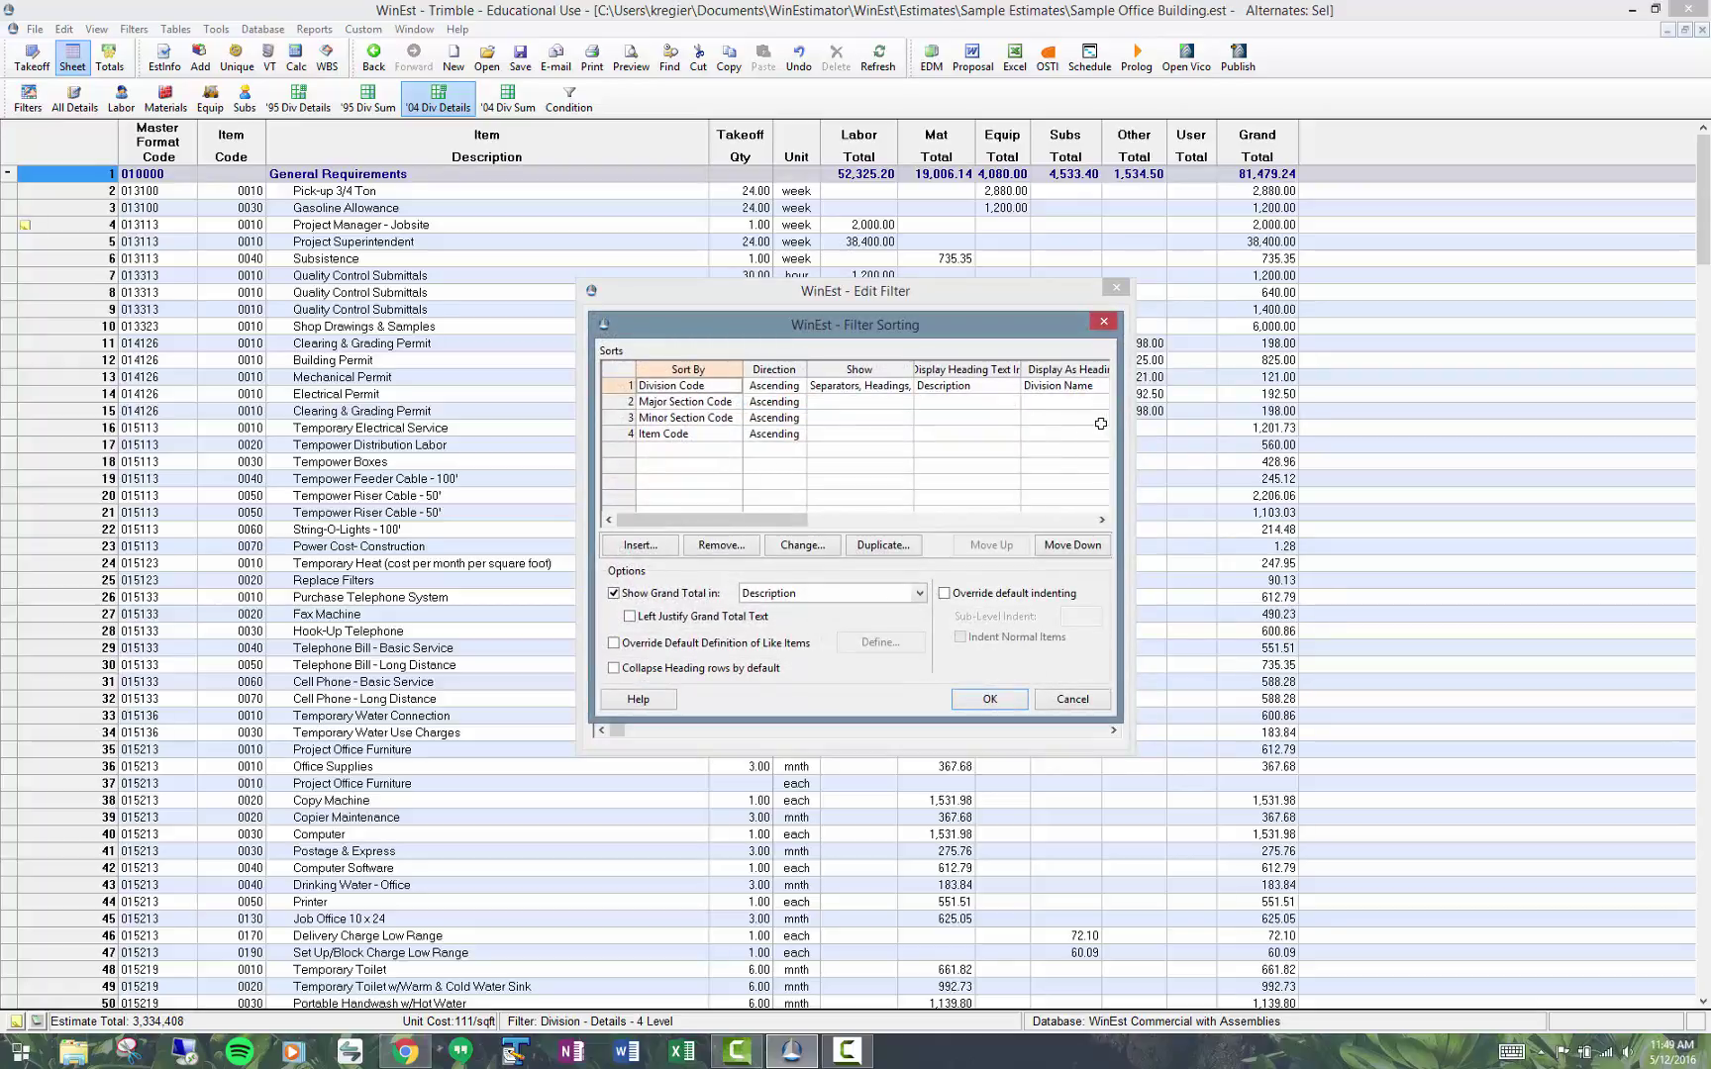
click(715, 401)
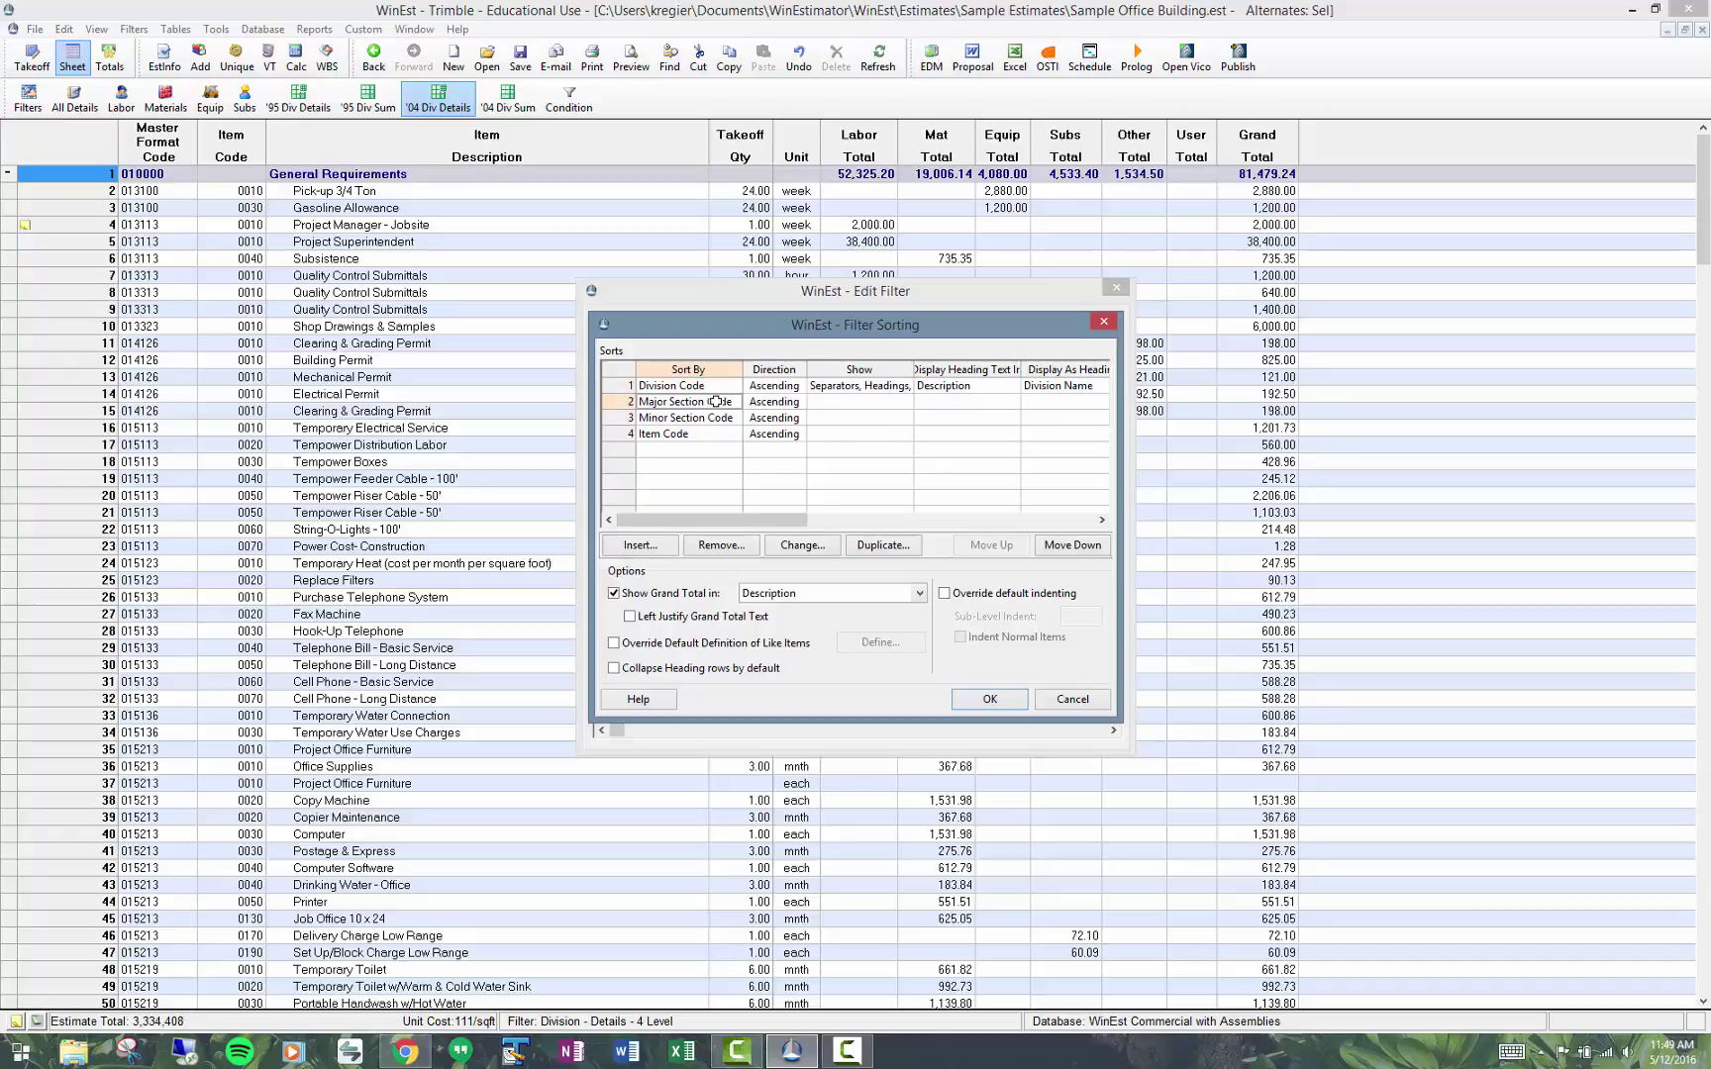
click(711, 417)
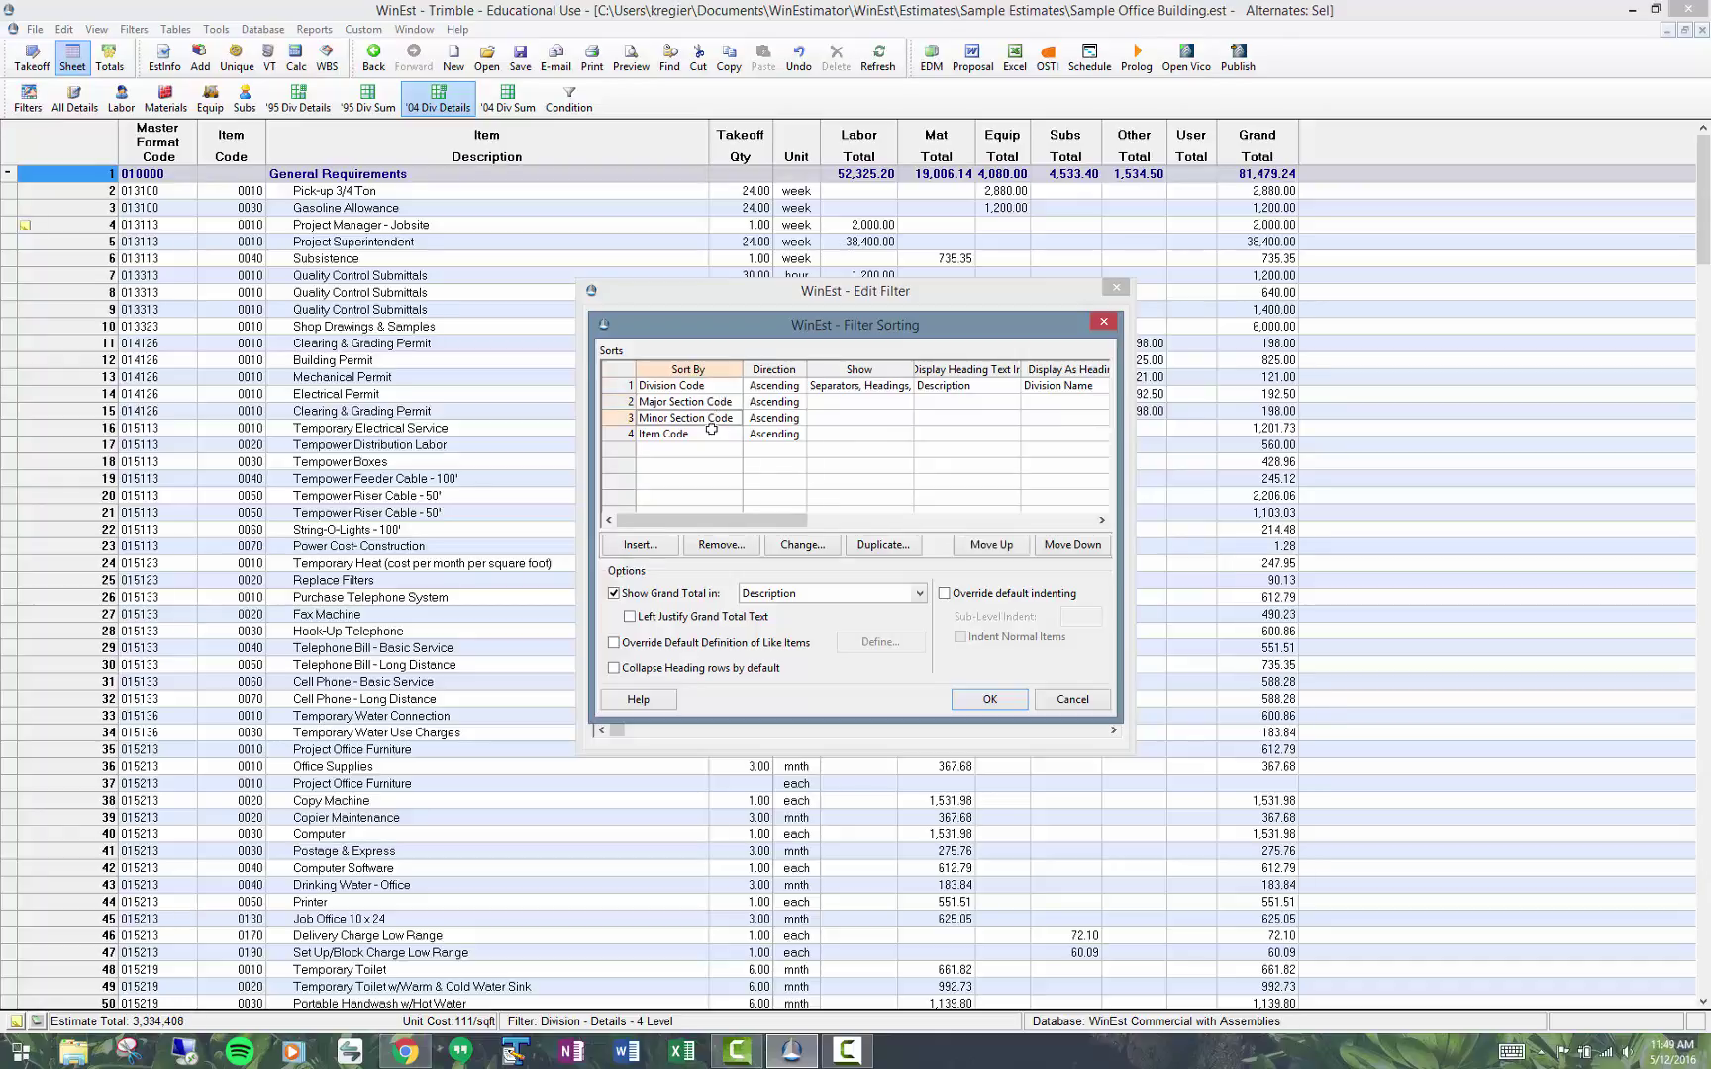
click(711, 432)
click(705, 388)
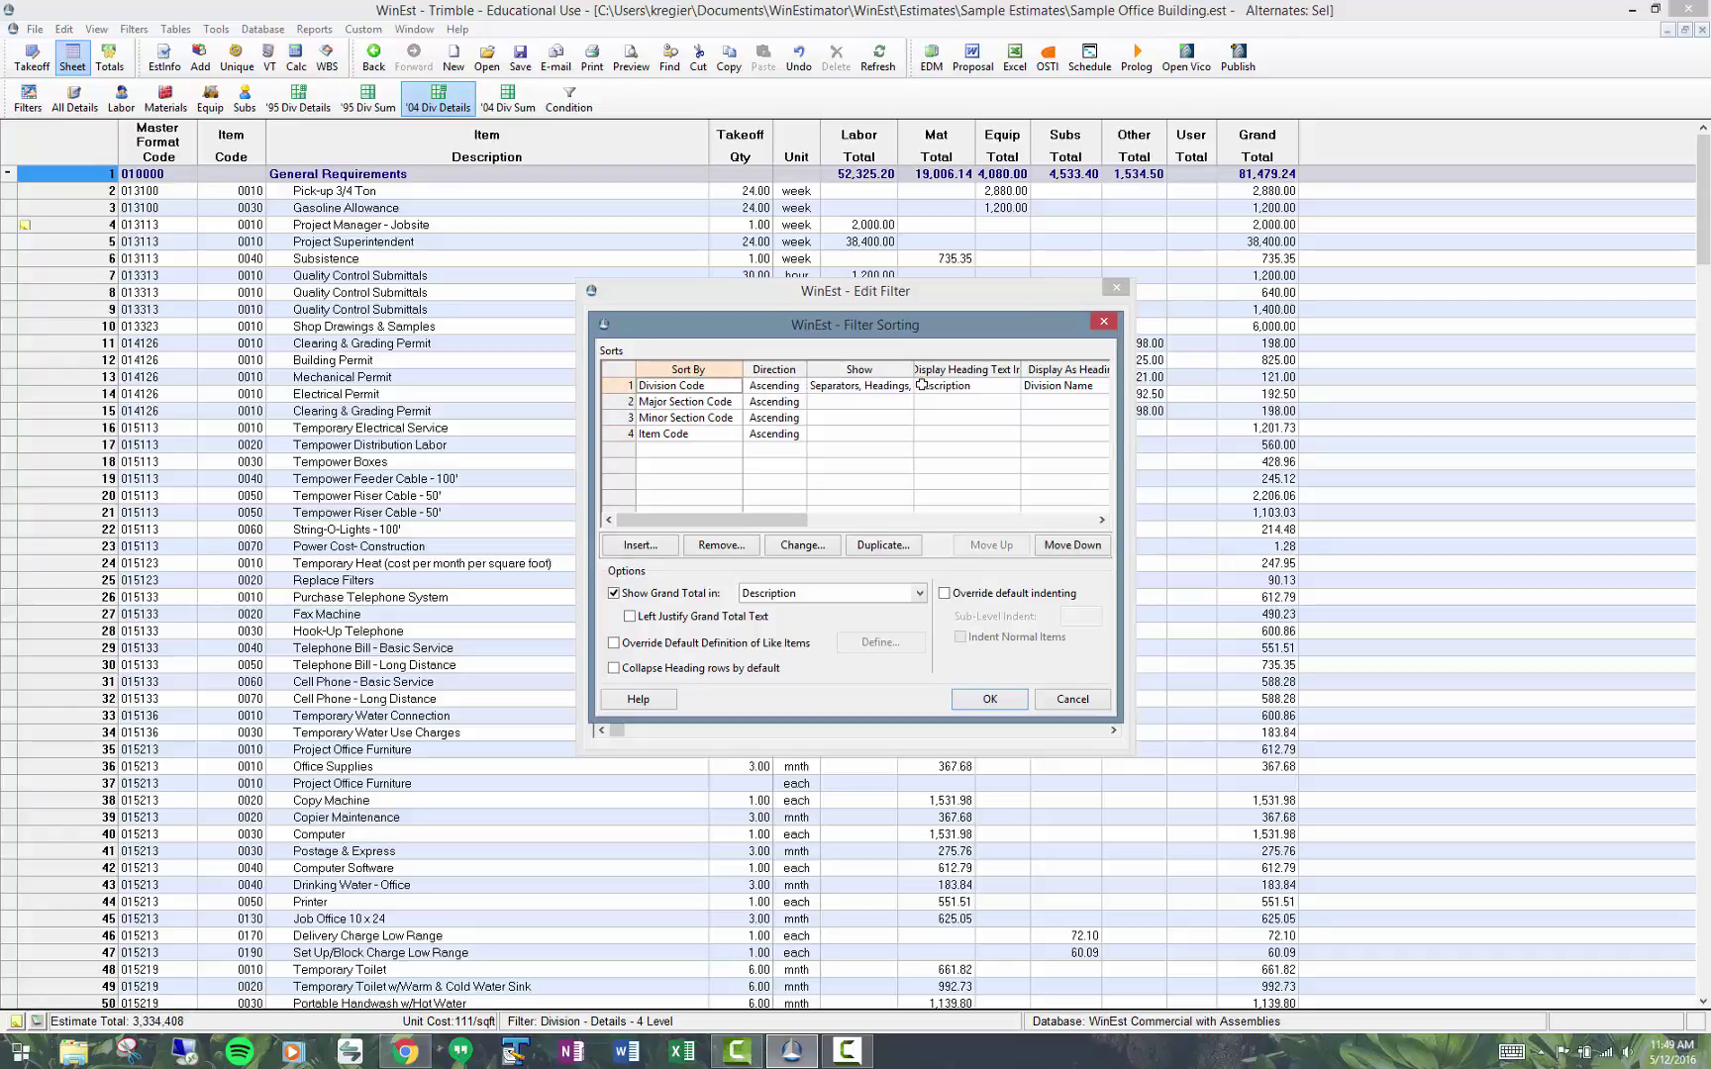
click(823, 548)
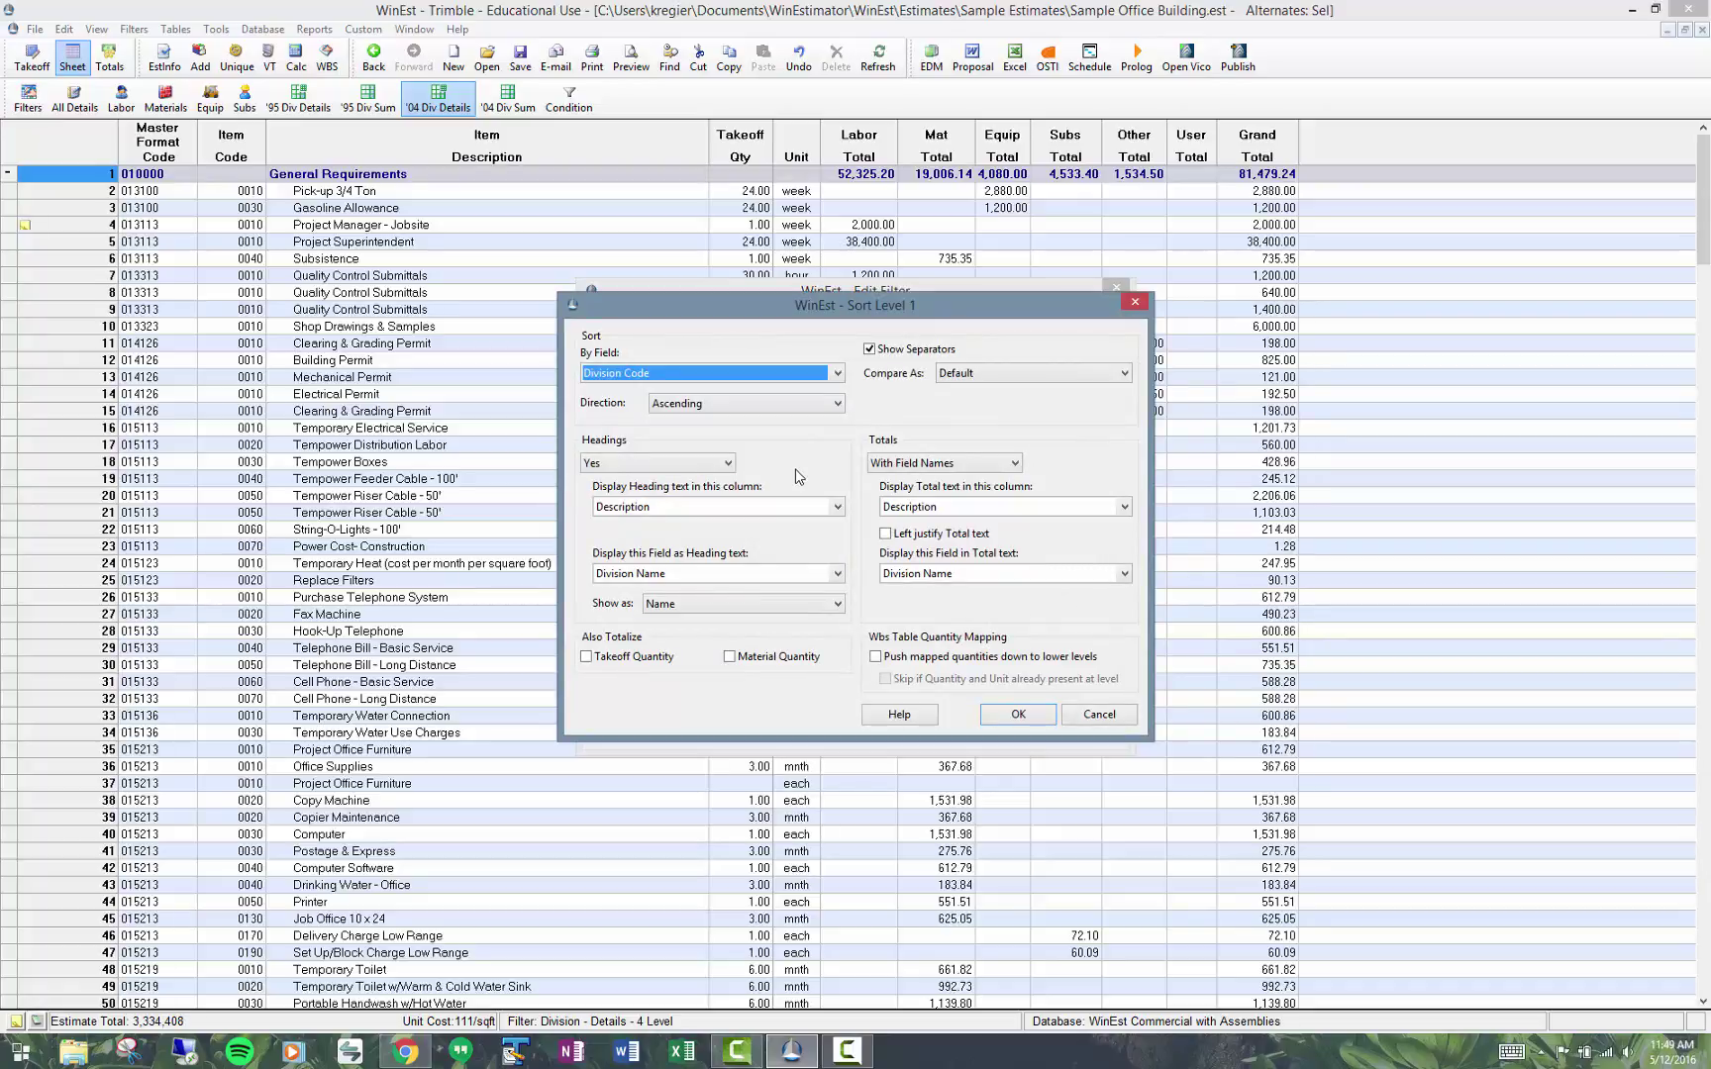
click(712, 470)
click(659, 510)
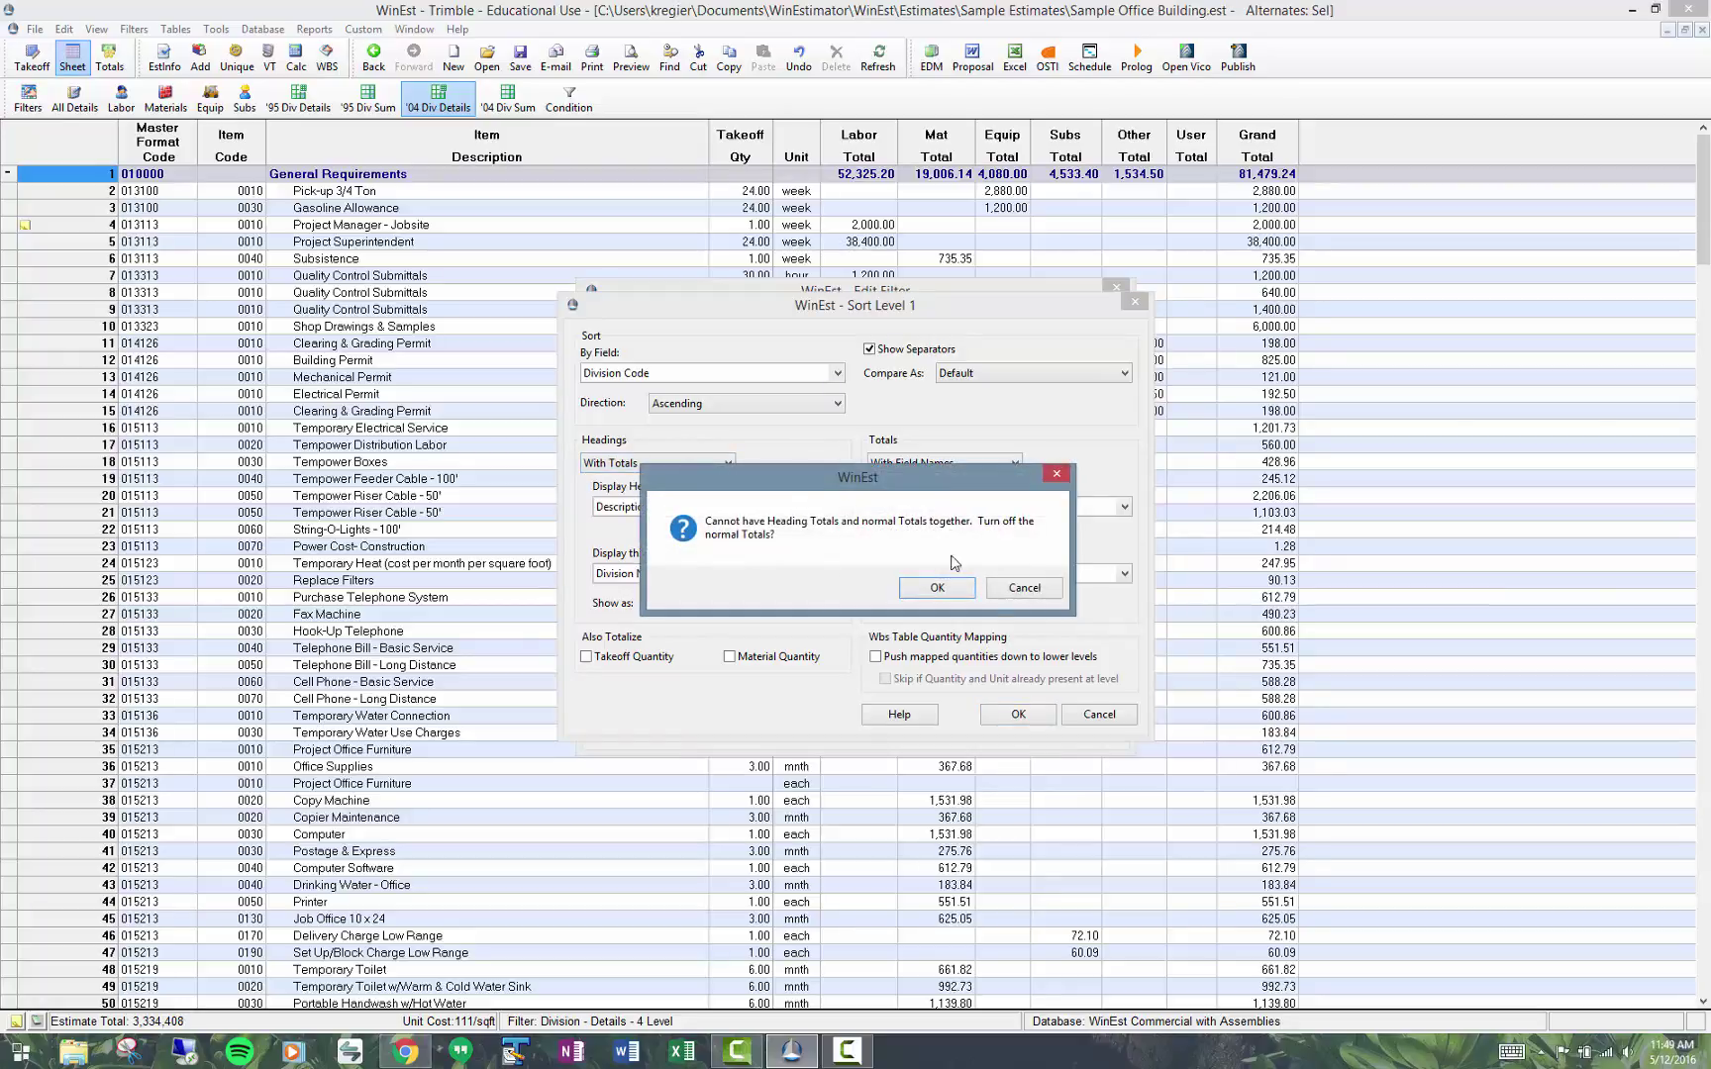
click(952, 592)
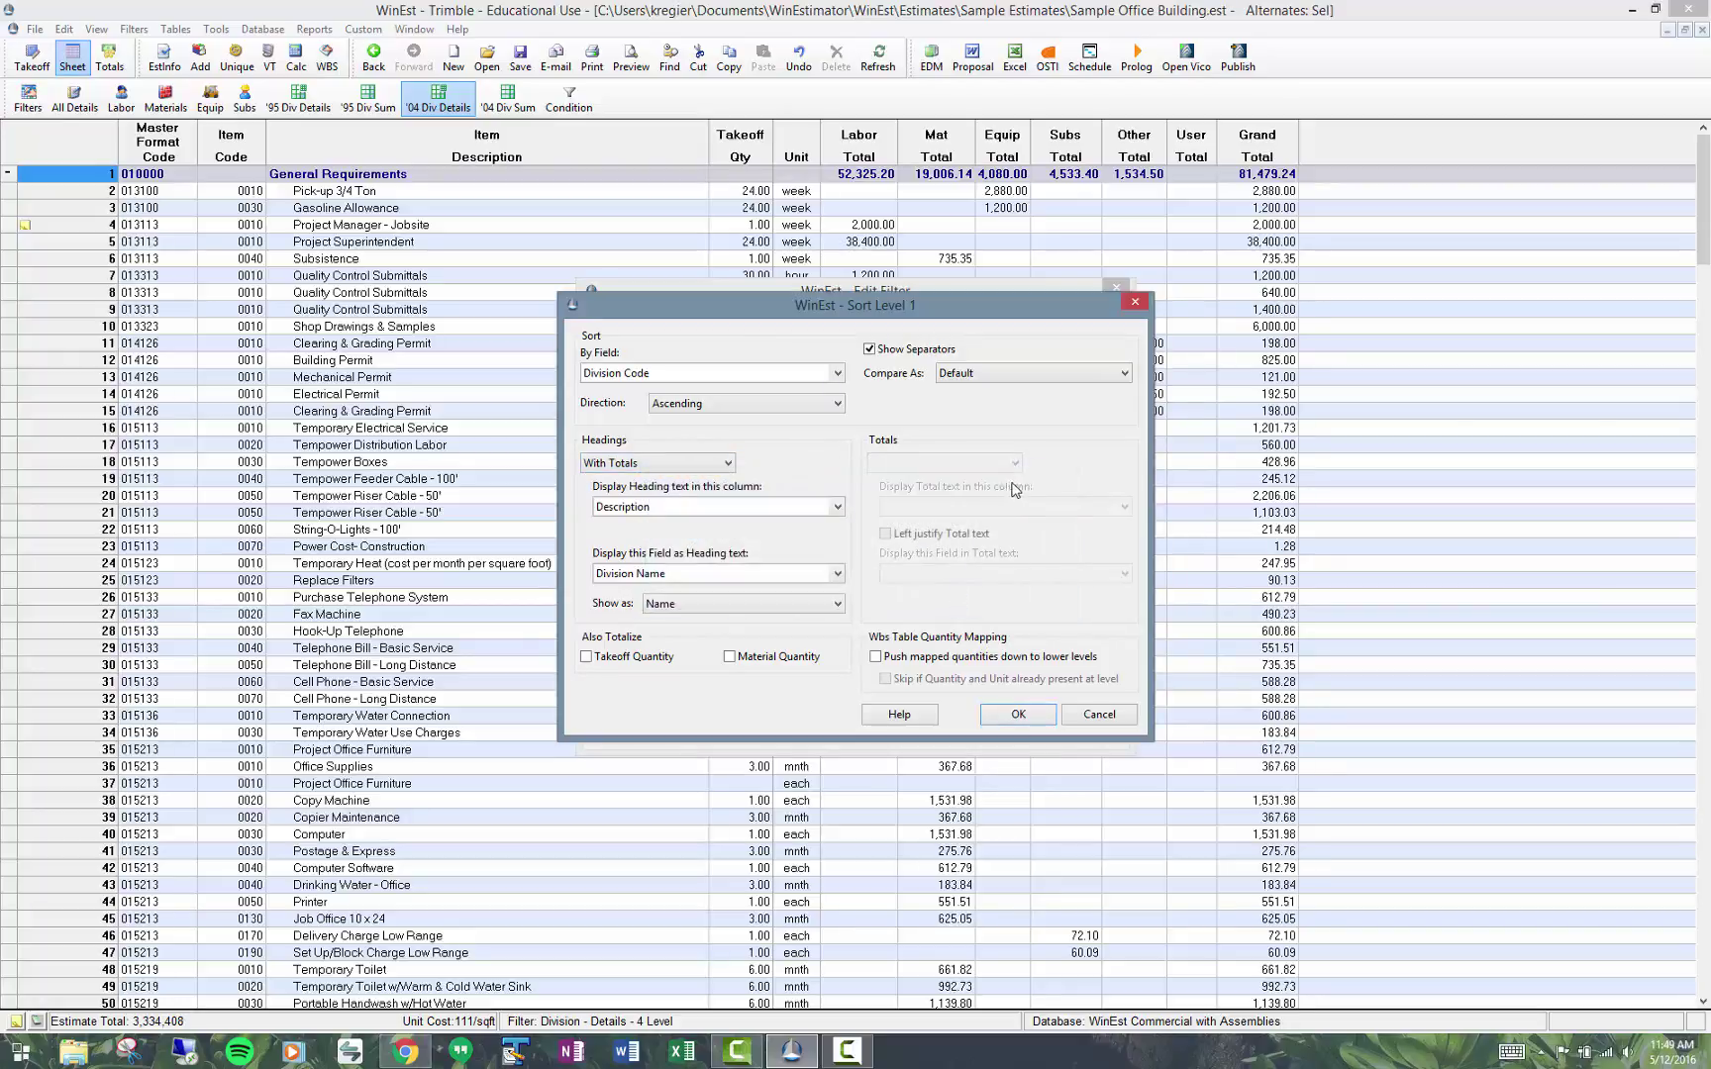
click(1040, 722)
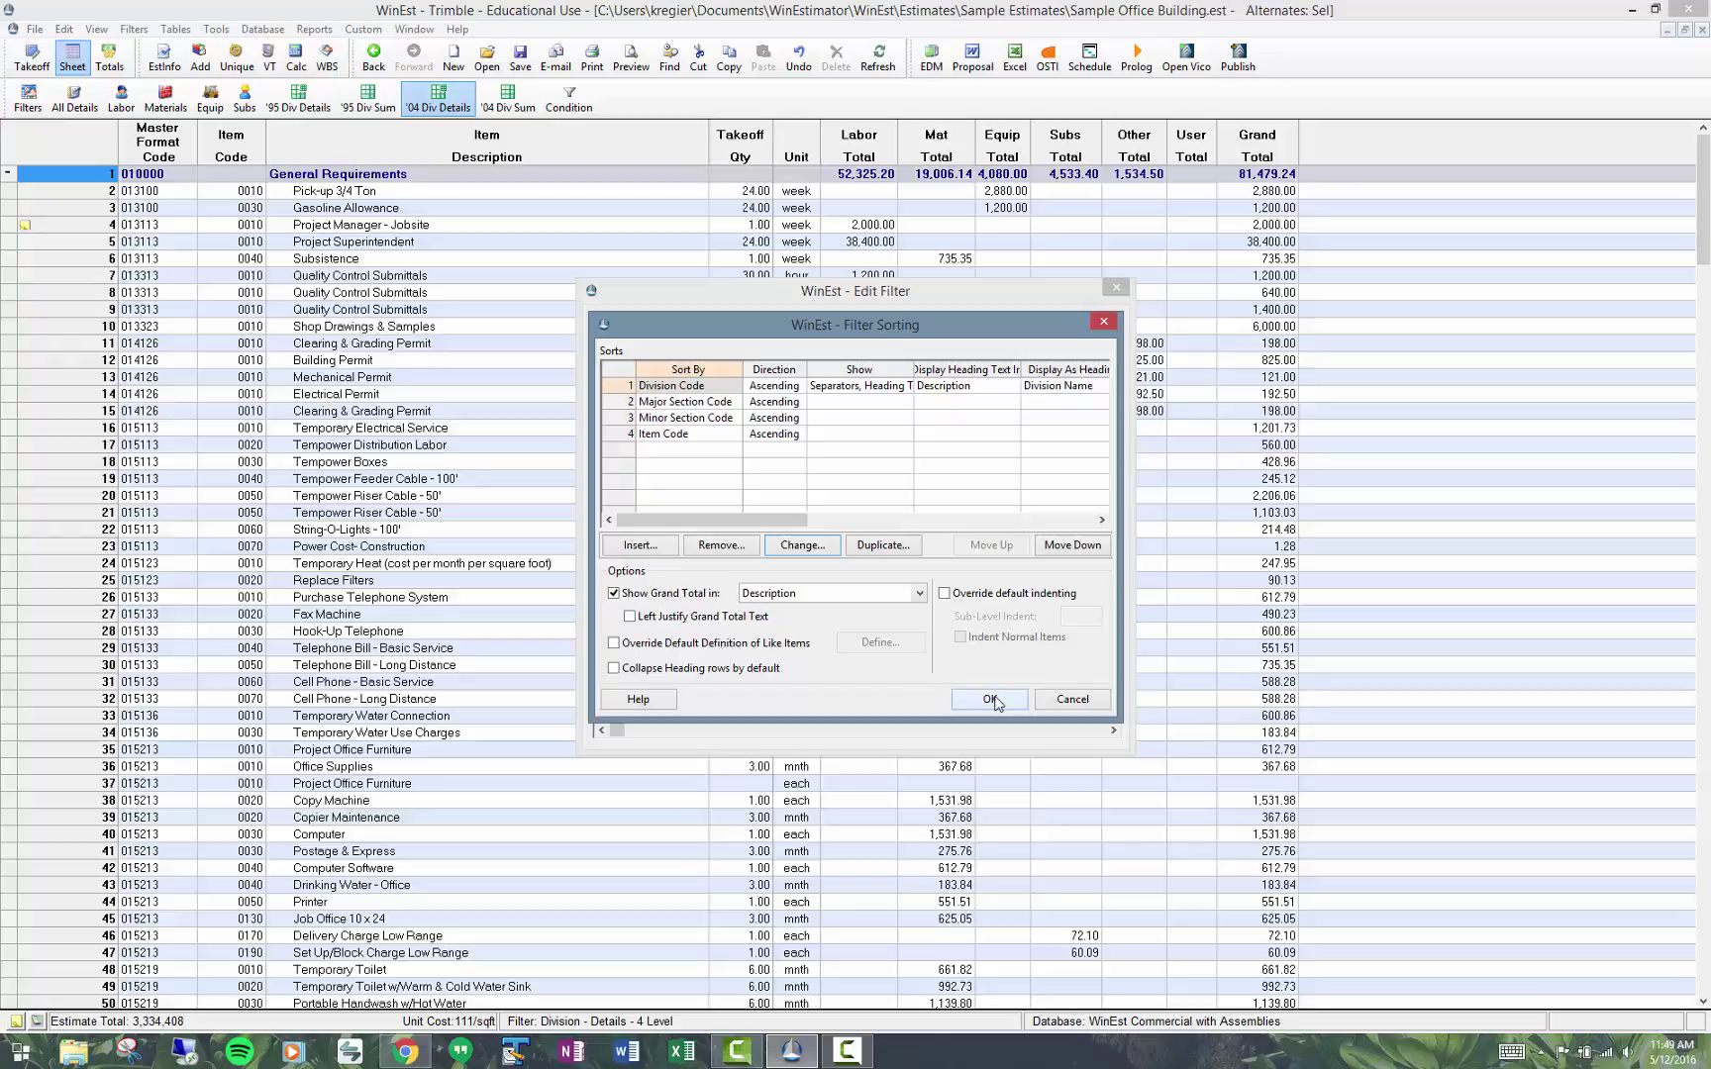
click(990, 699)
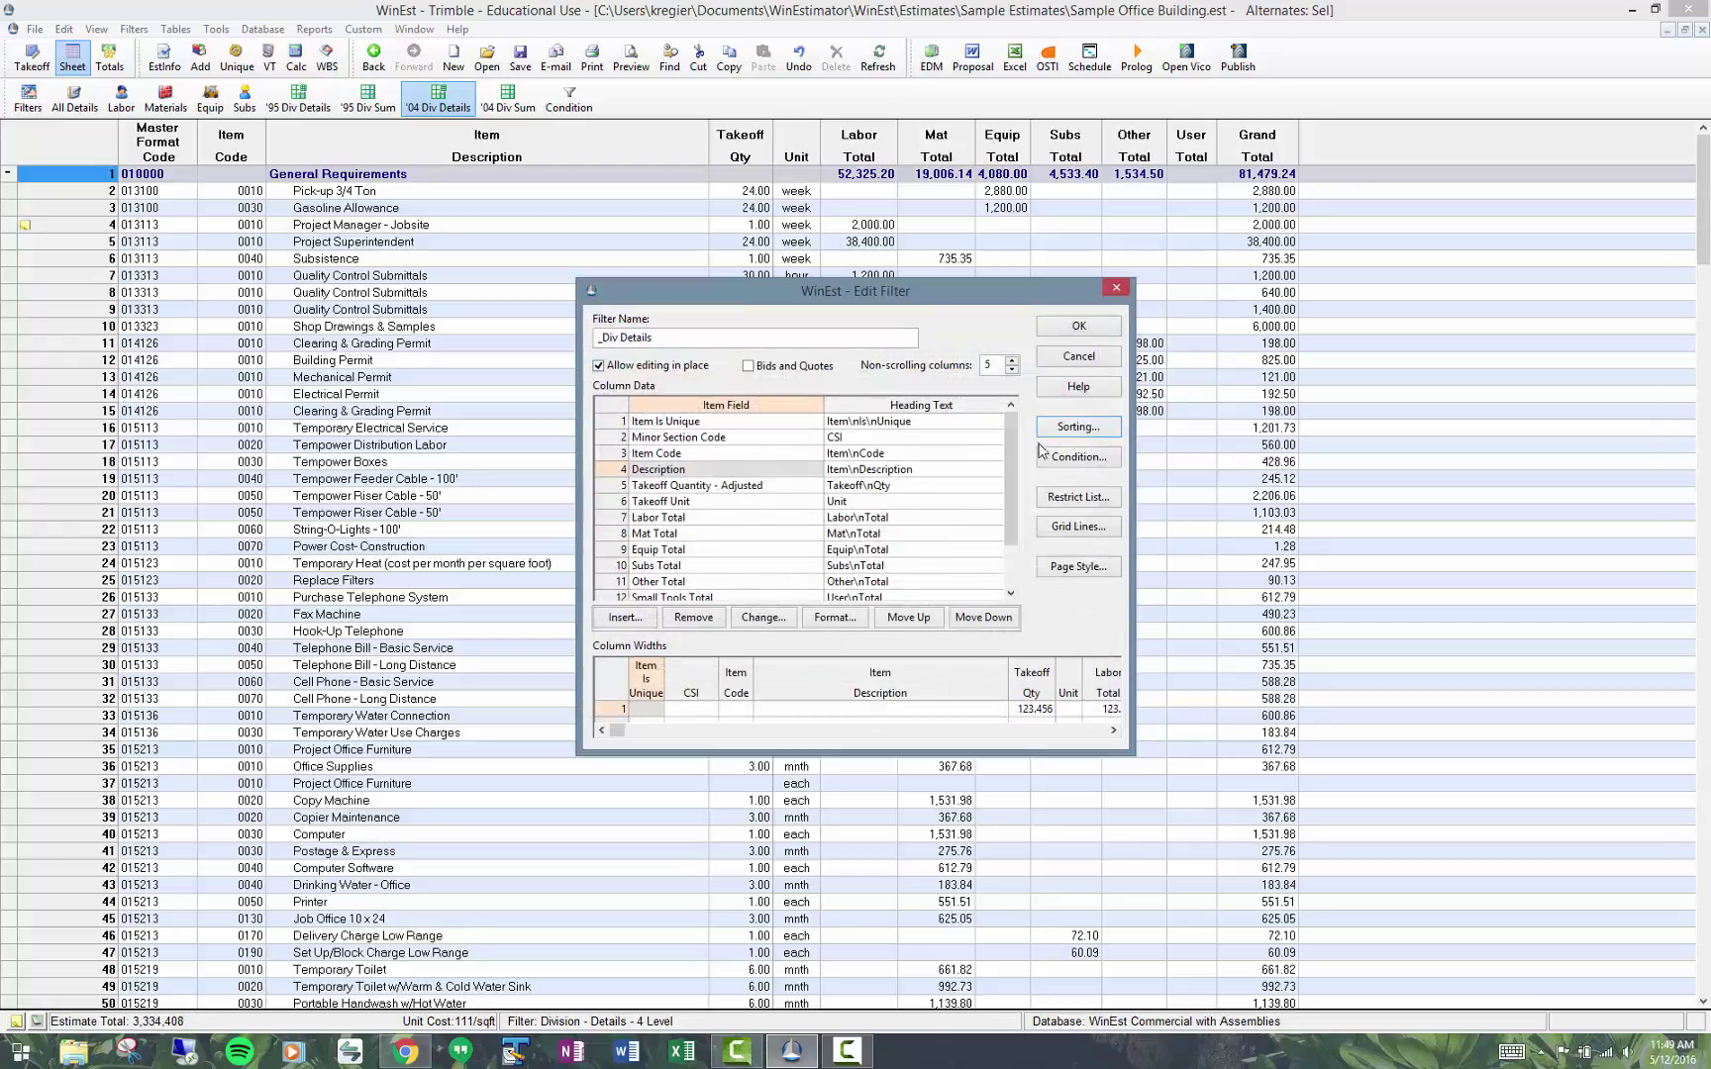
Insert a new filter condition on the Division Code field
click(1055, 457)
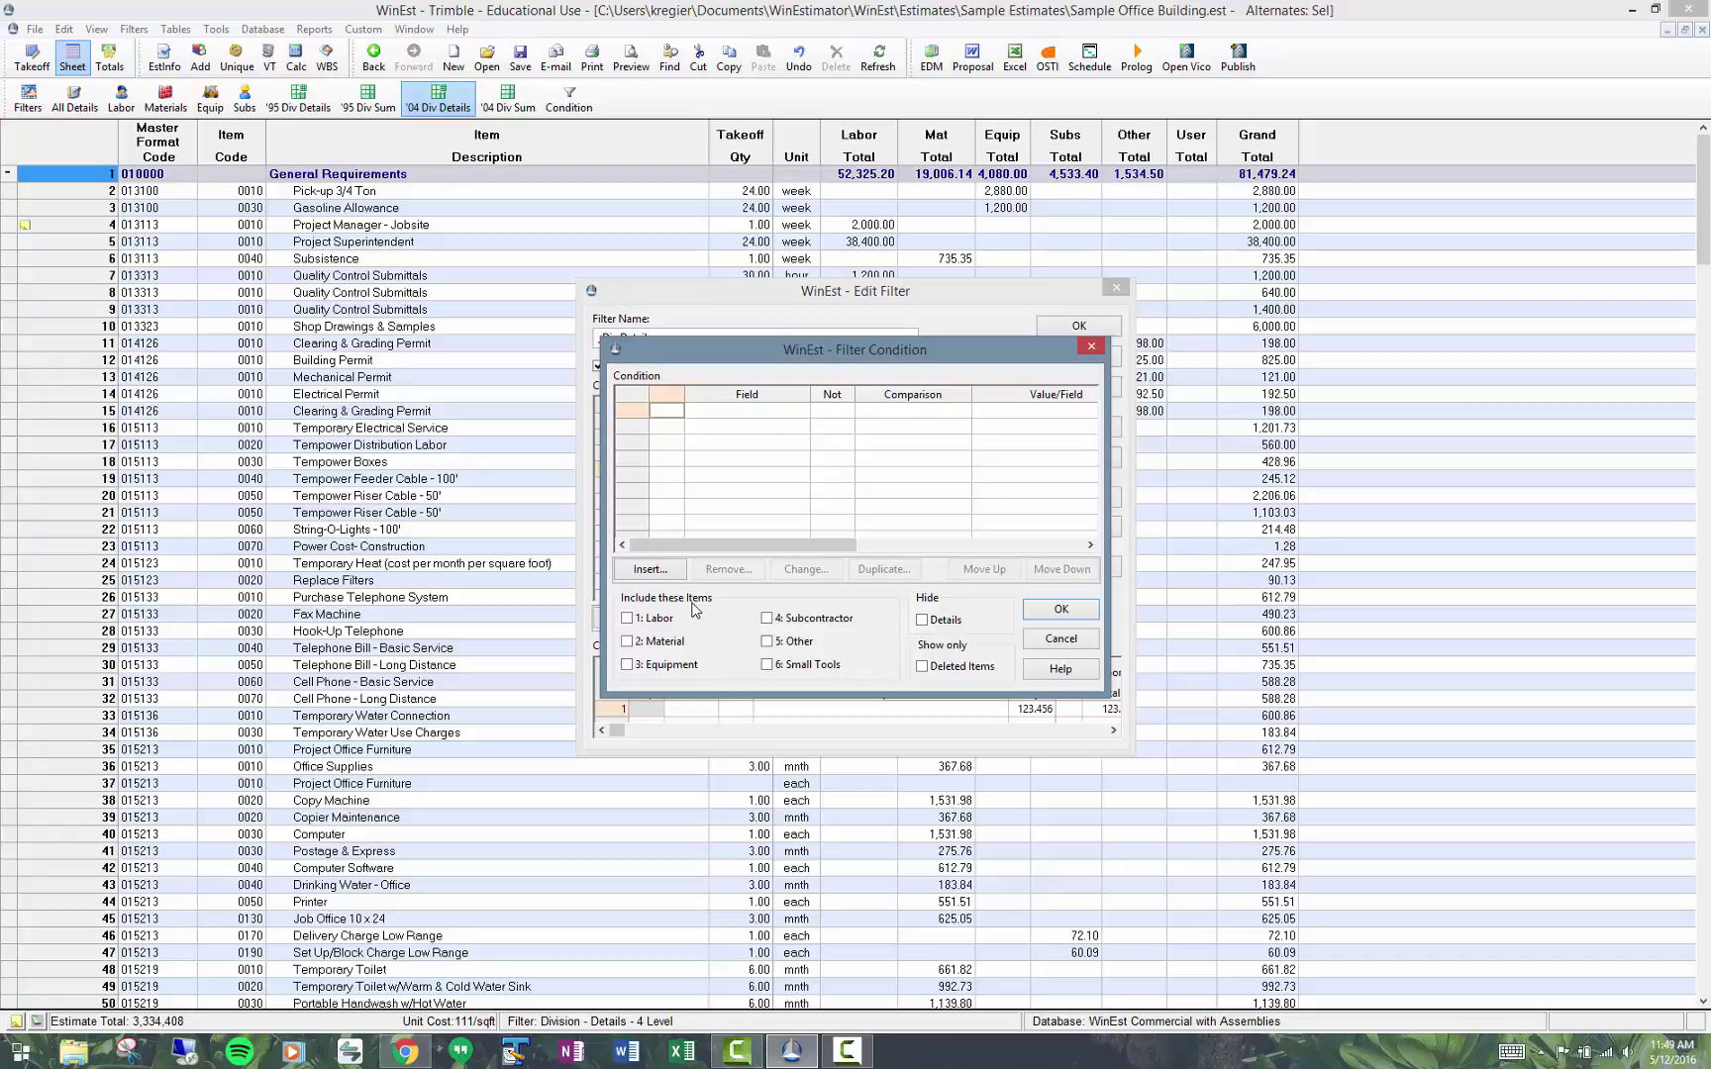
click(638, 619)
click(634, 622)
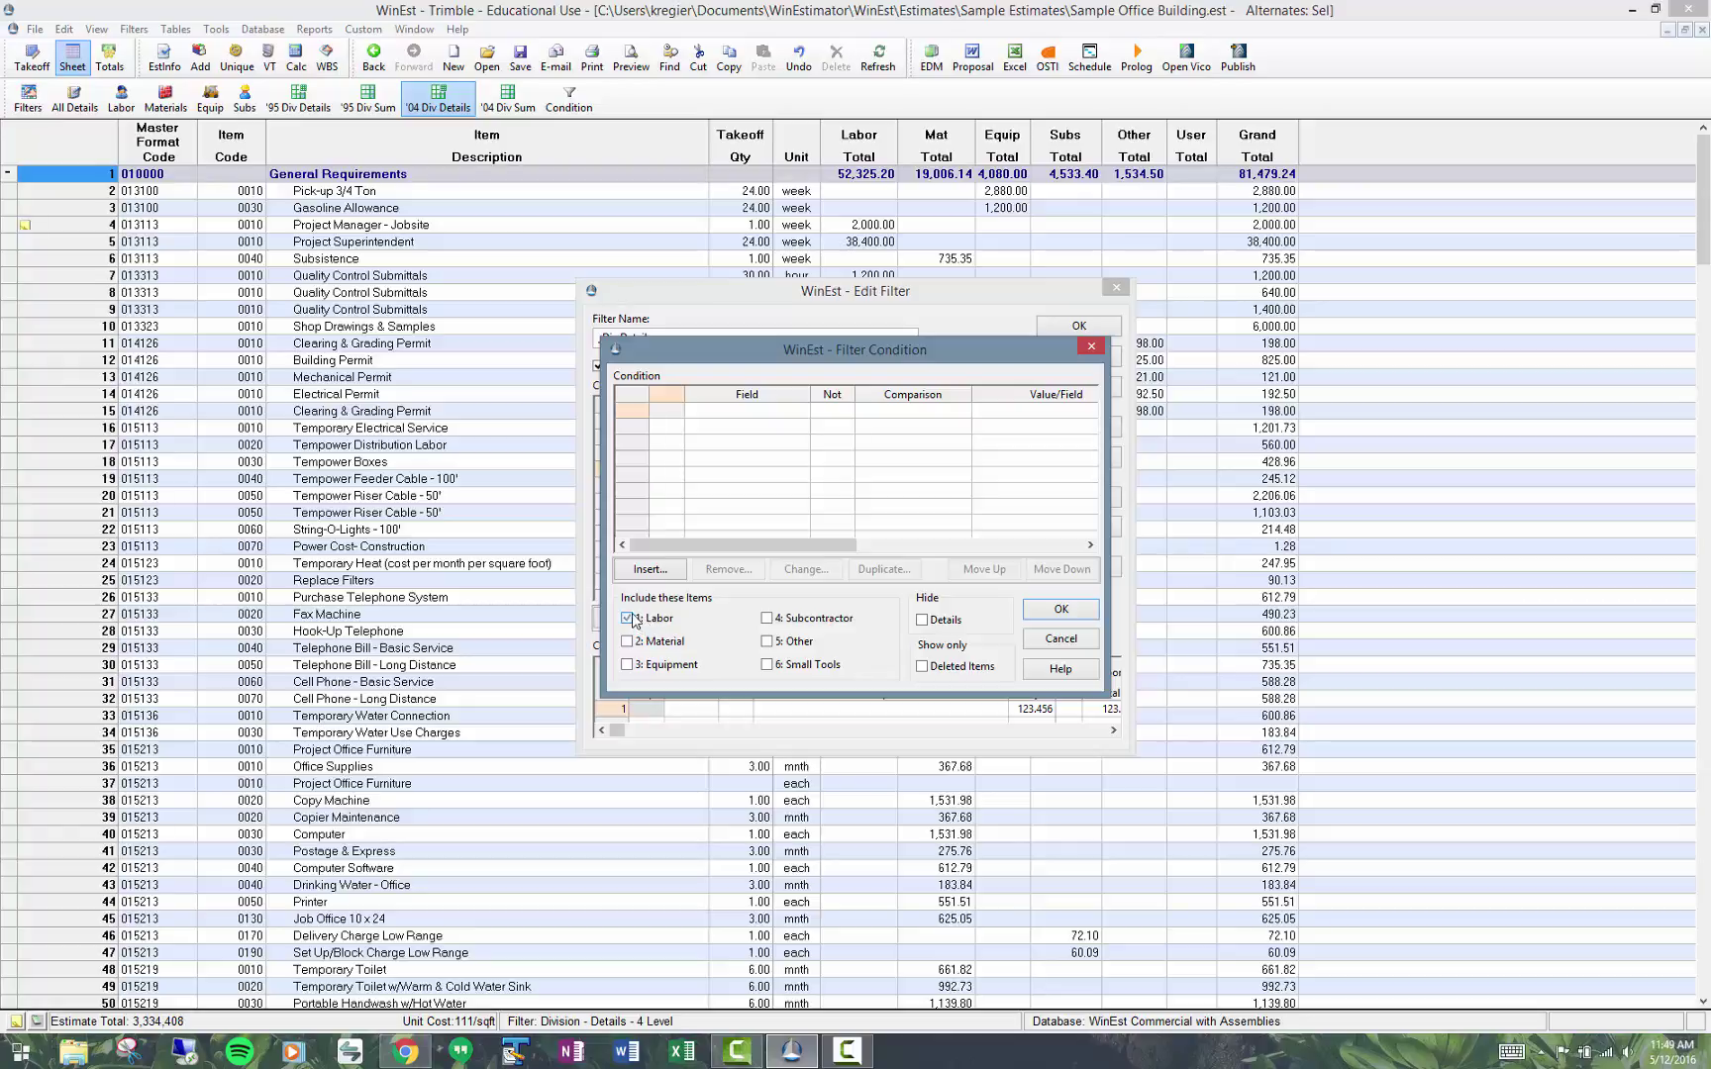
click(656, 568)
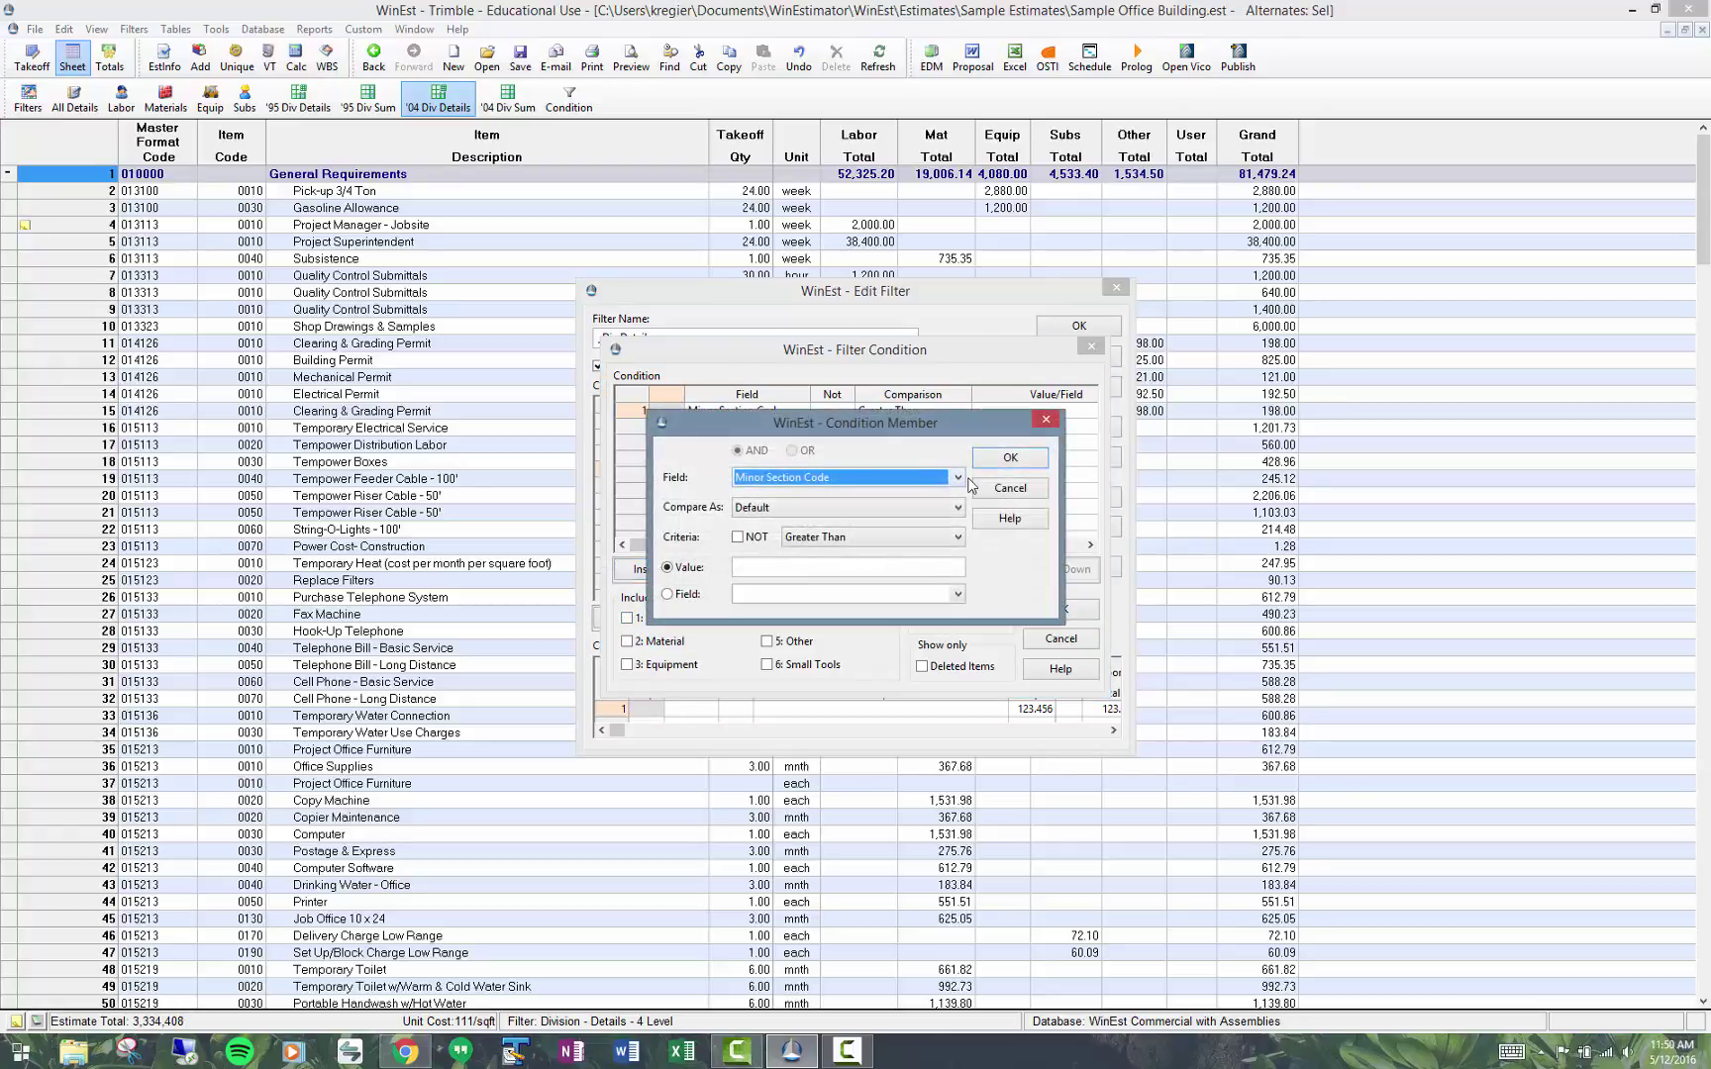
click(960, 473)
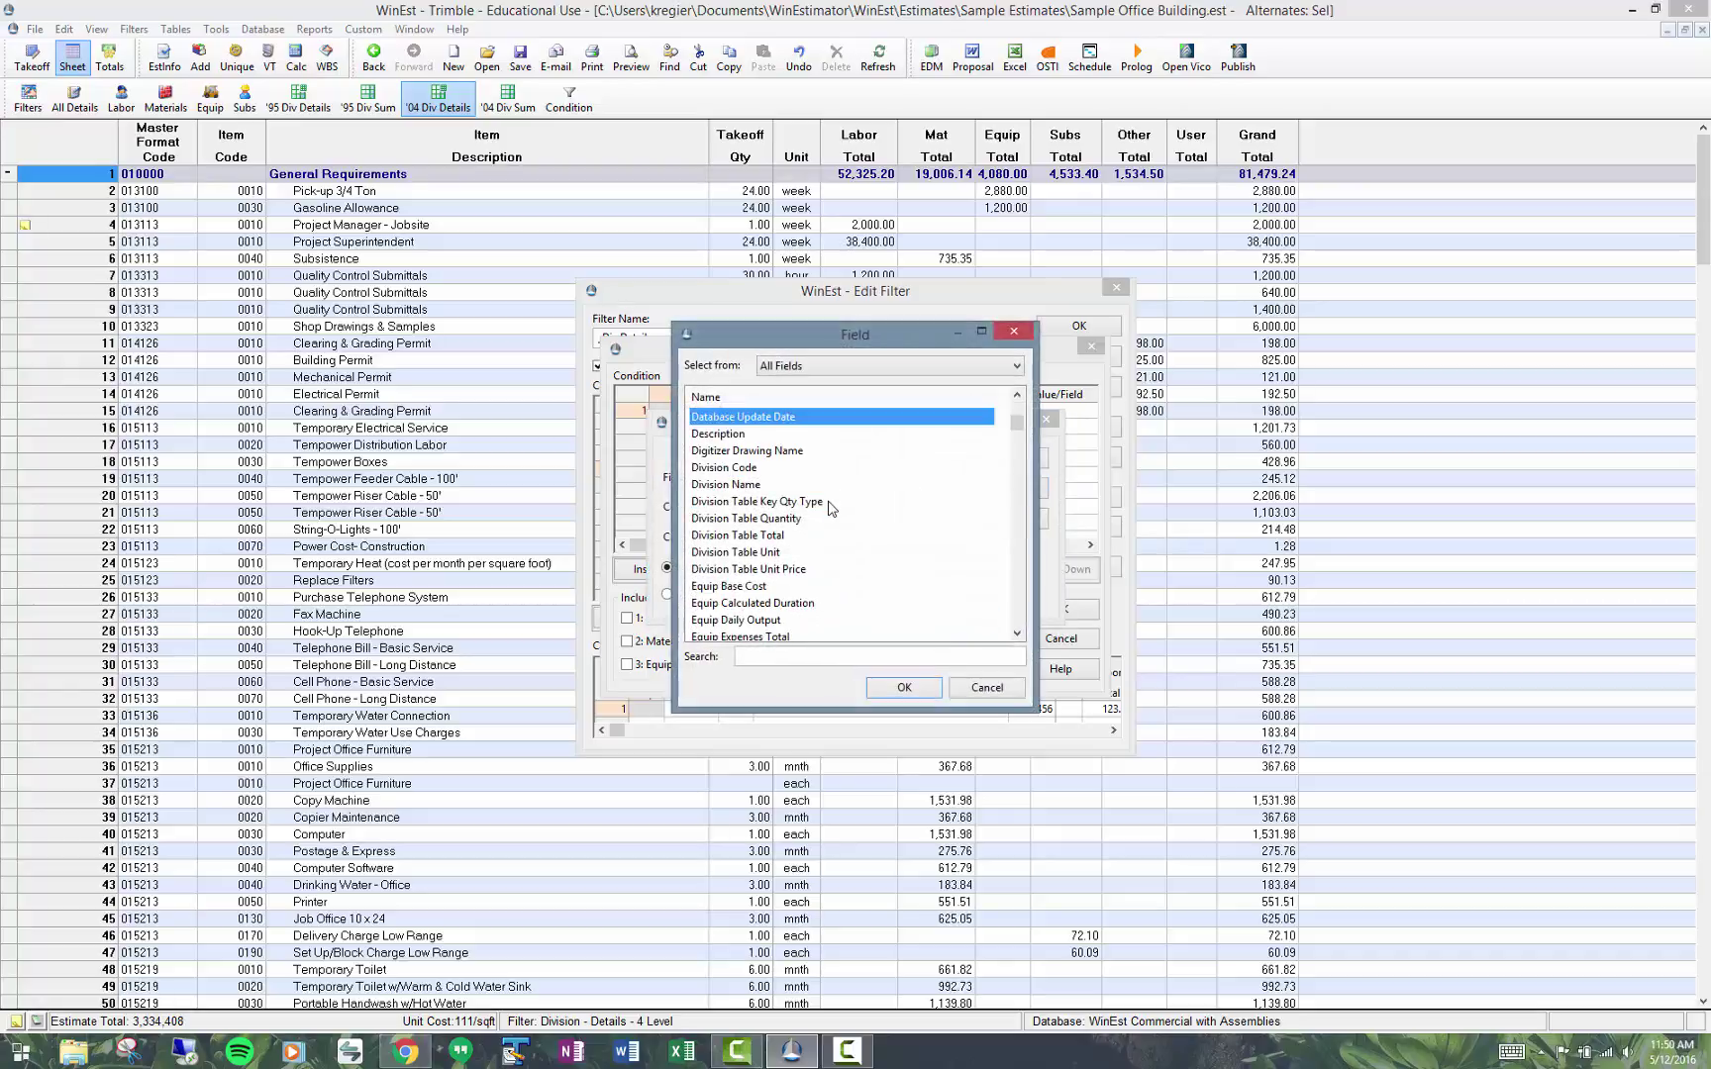
double_click(761, 468)
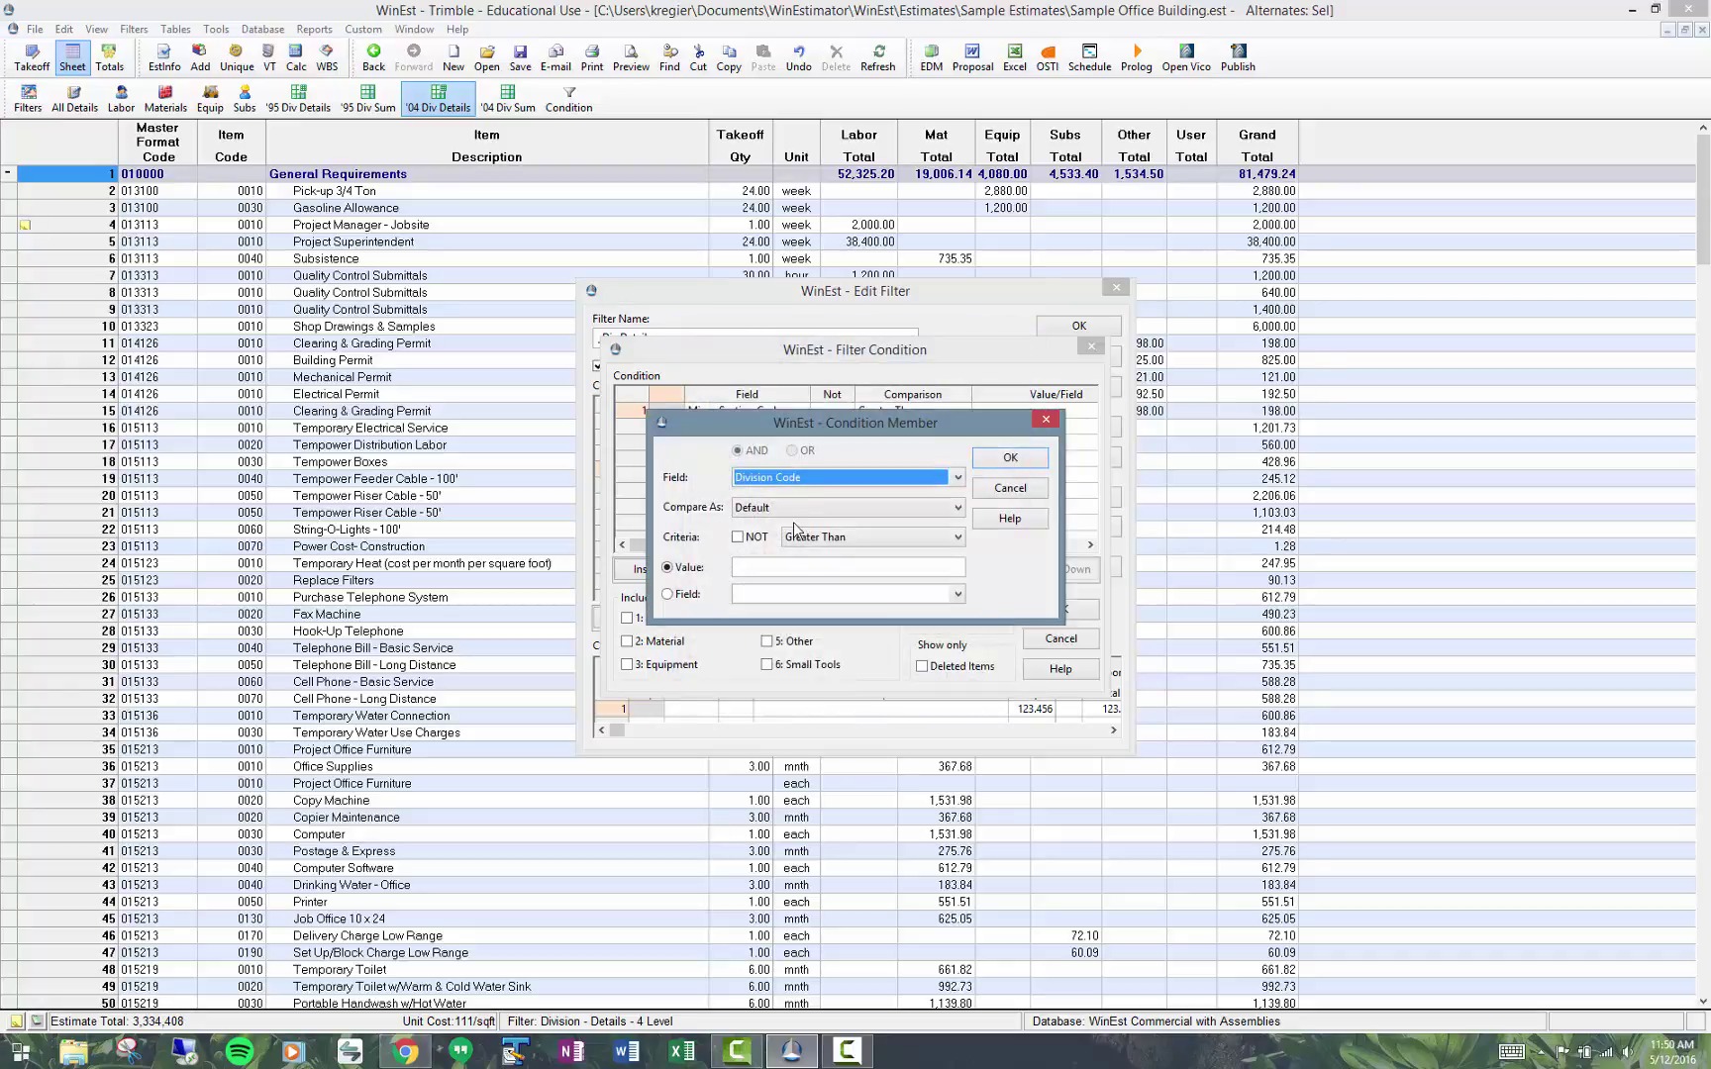
Set the condition to Division Code Equal To 3000 and confirm it
click(956, 536)
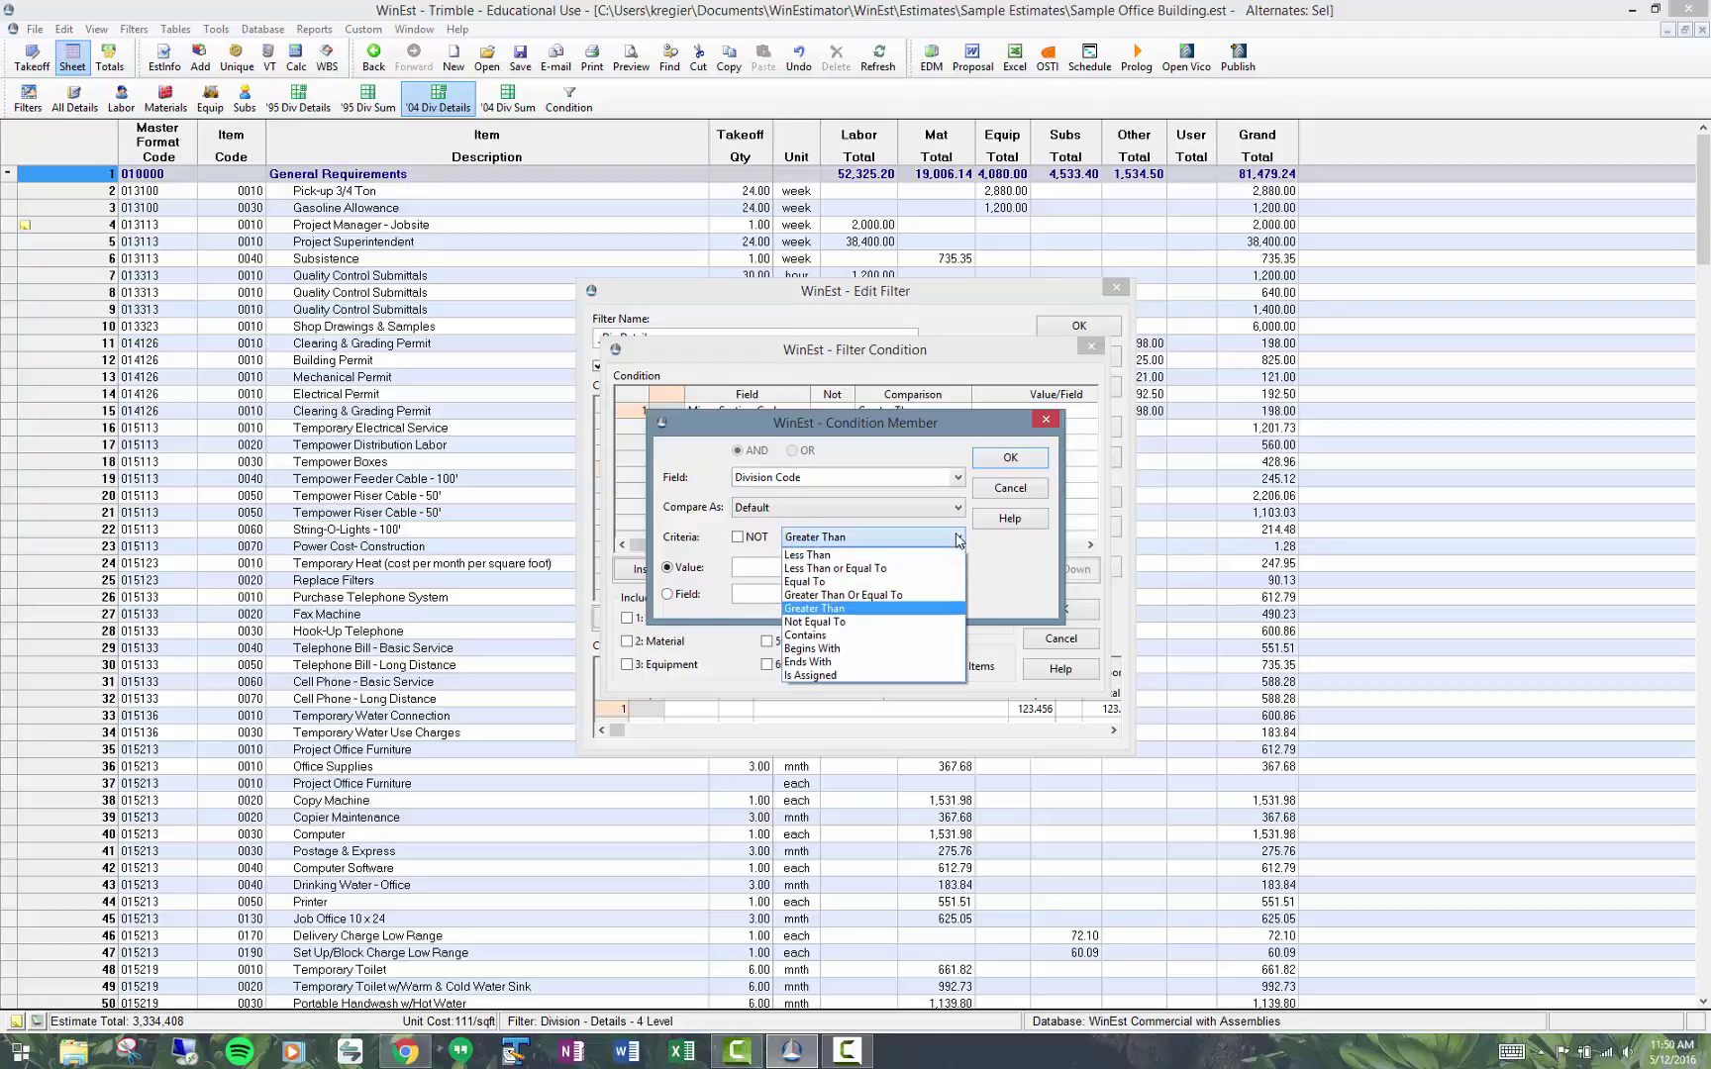
click(838, 636)
text(3000)
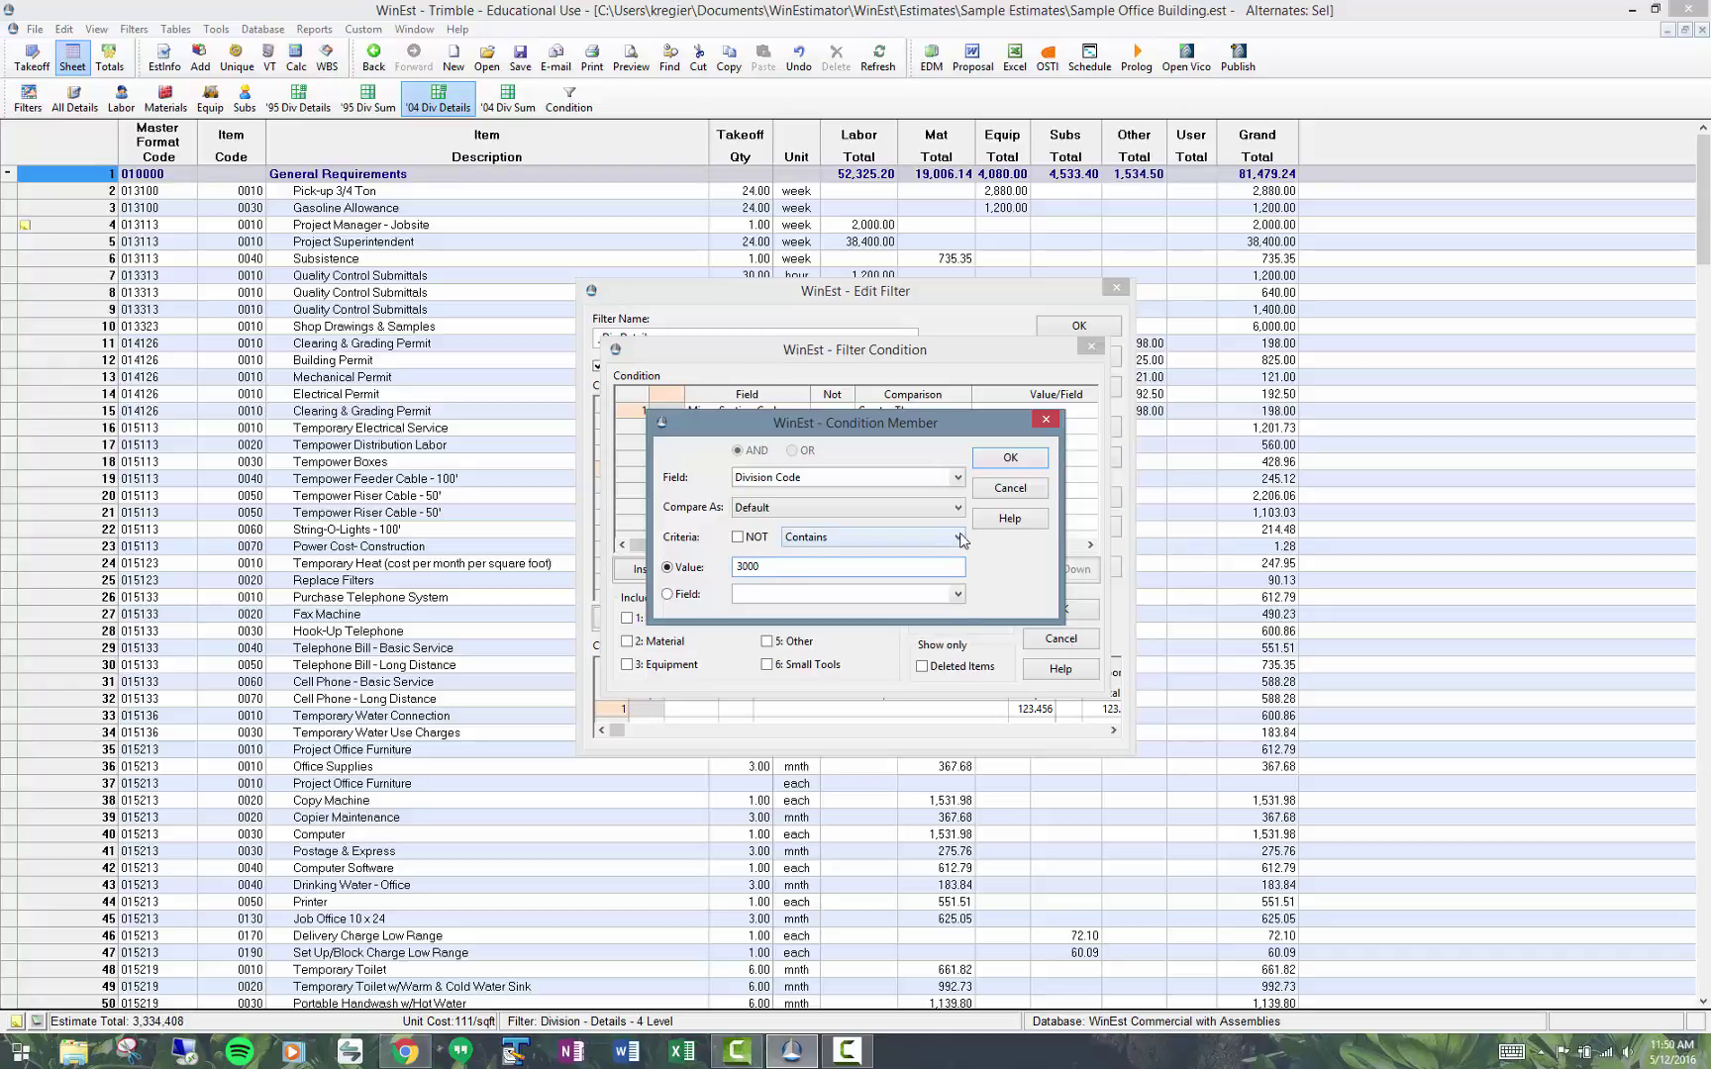
click(963, 540)
click(880, 584)
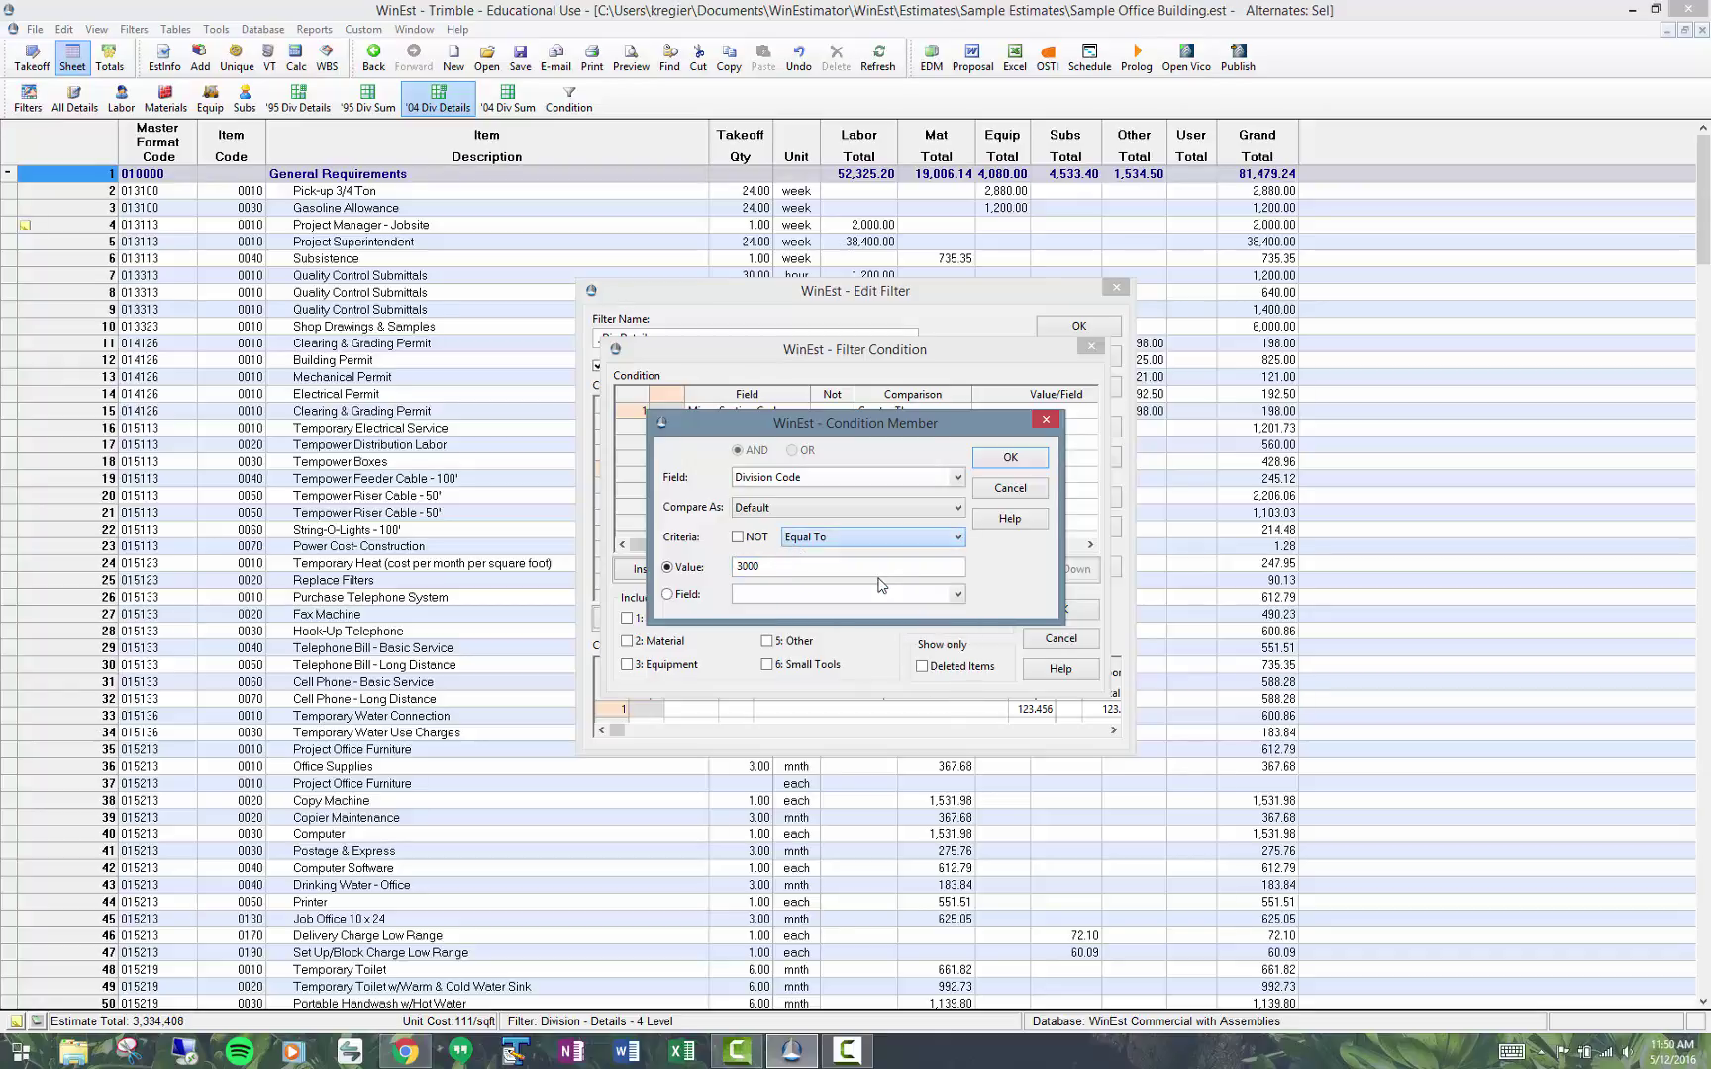
click(1027, 455)
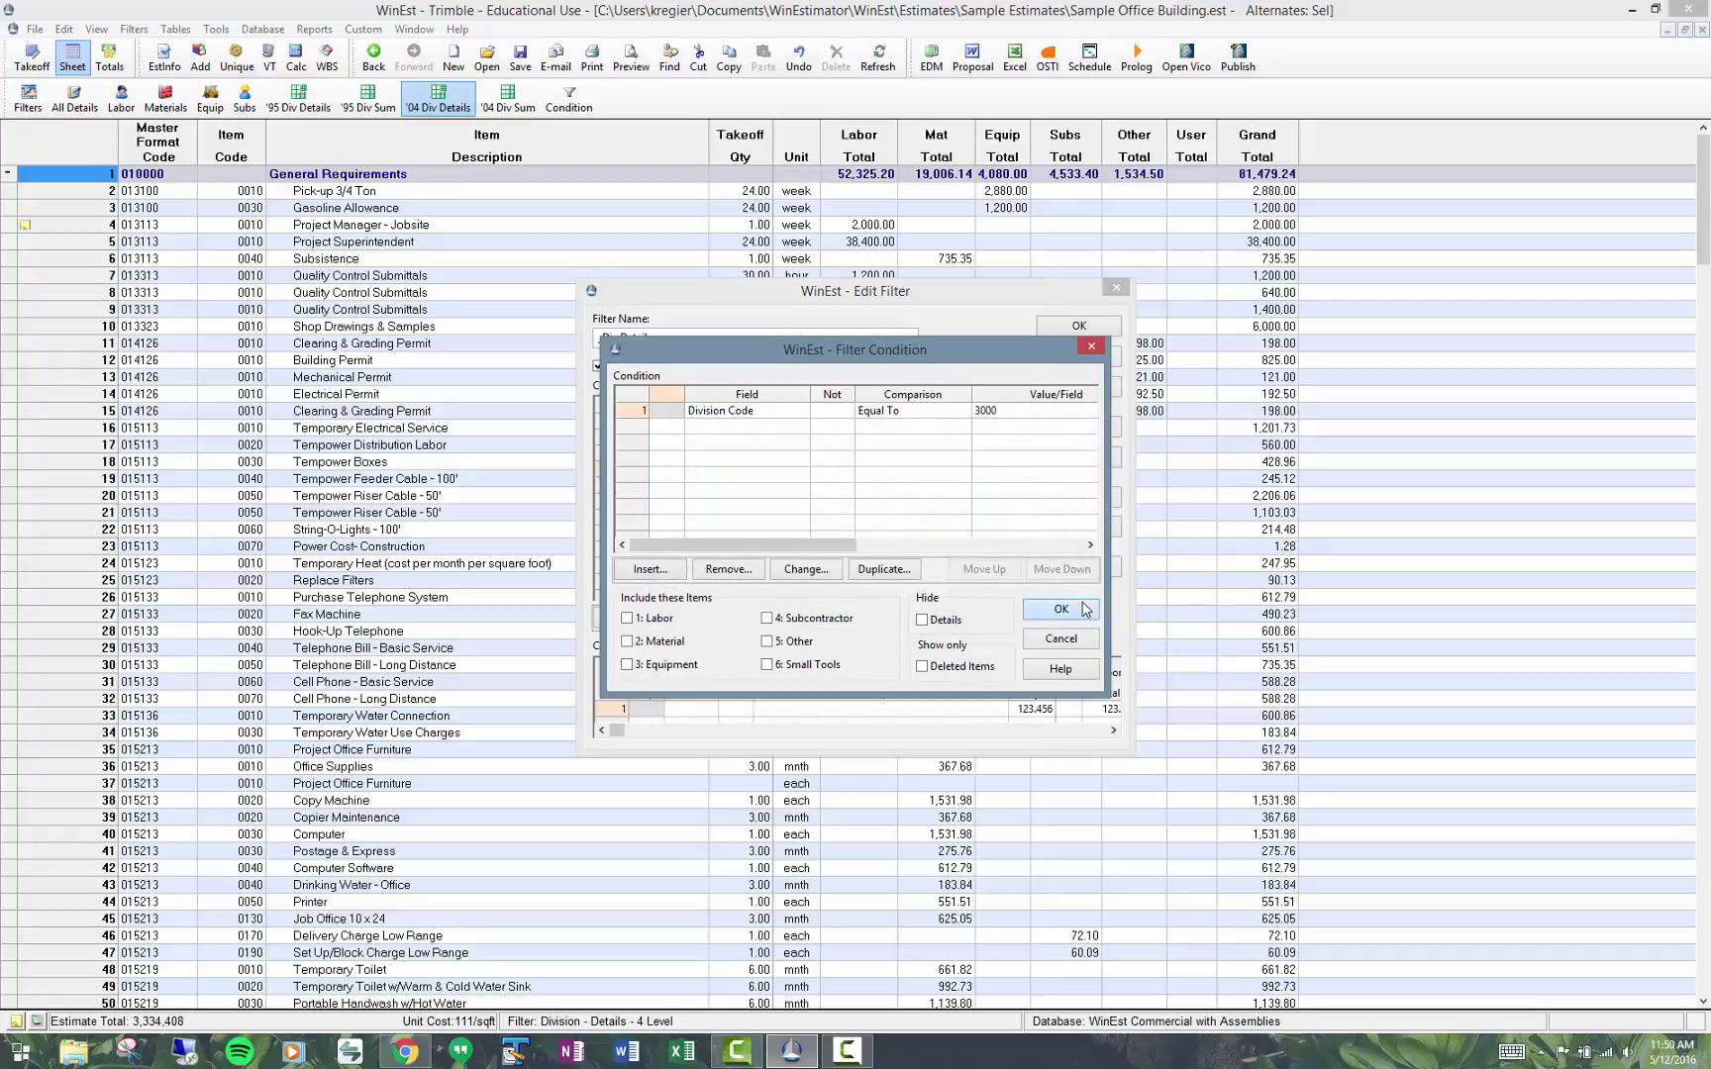
click(1081, 610)
click(706, 336)
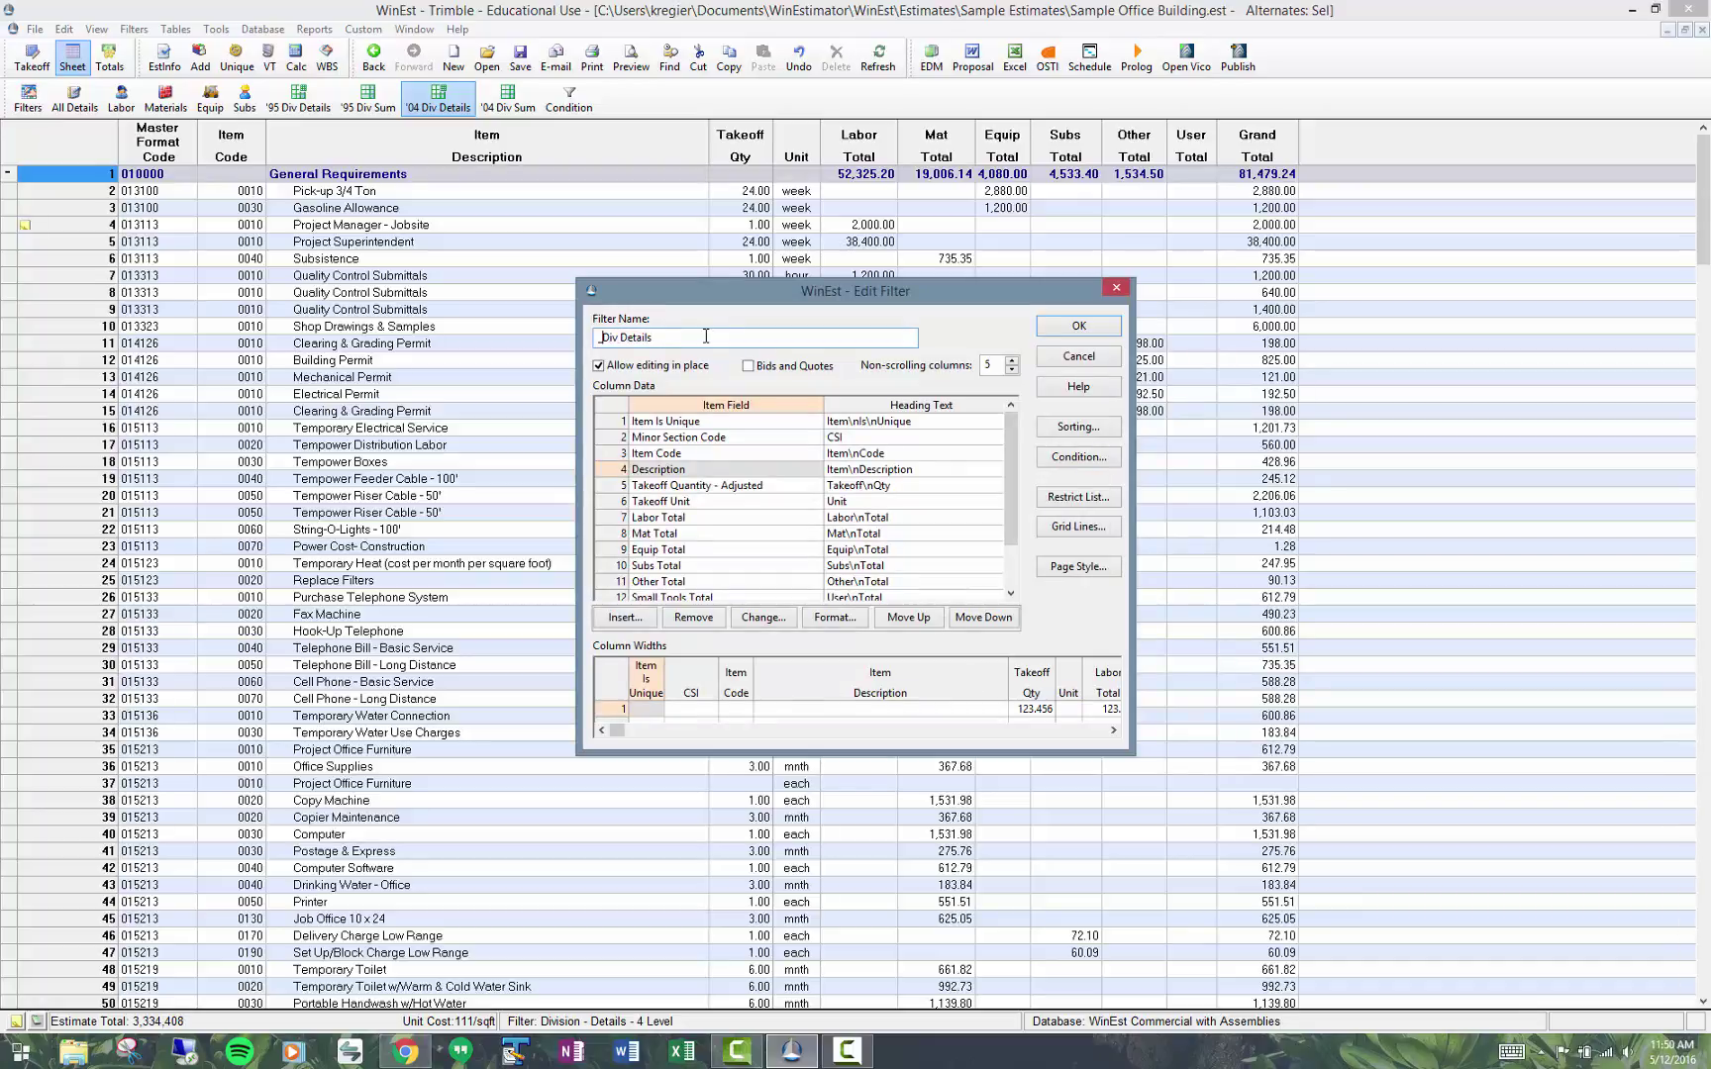
Rename the filter '_Concrete Division Details', save it, and apply it to the sheet
text(Concrete Division)
click(1093, 328)
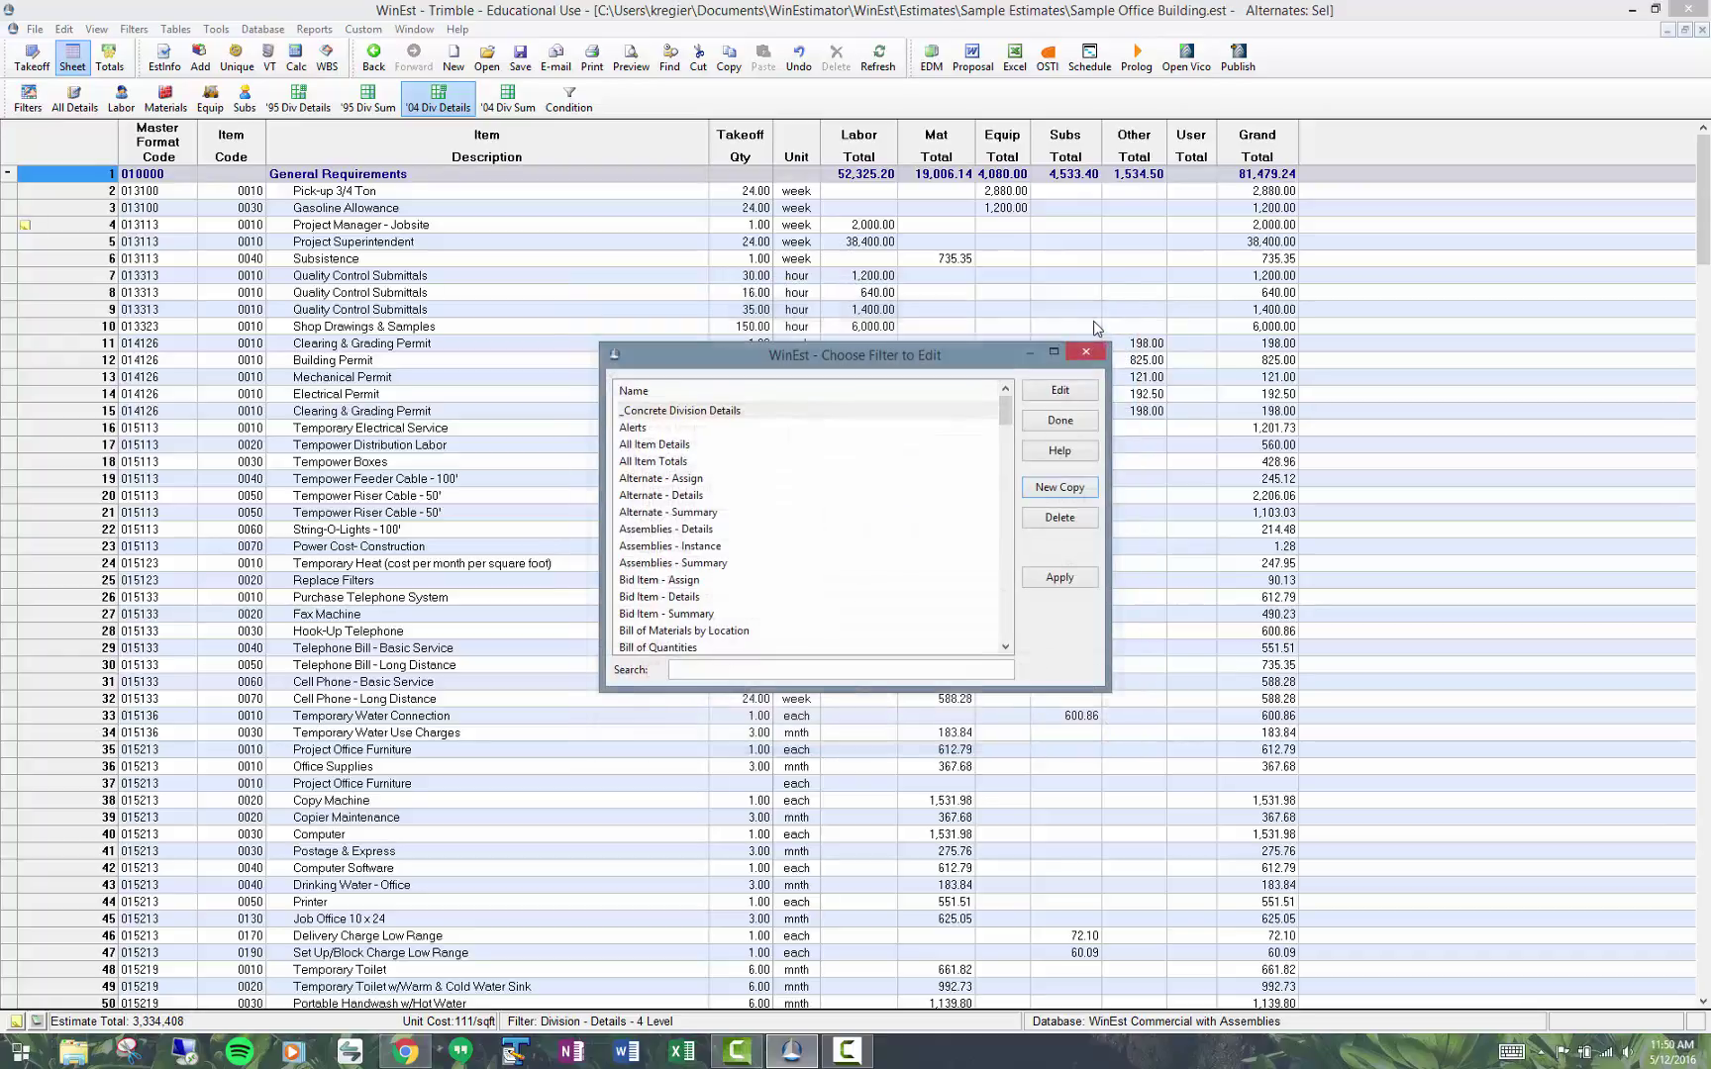
click(1084, 581)
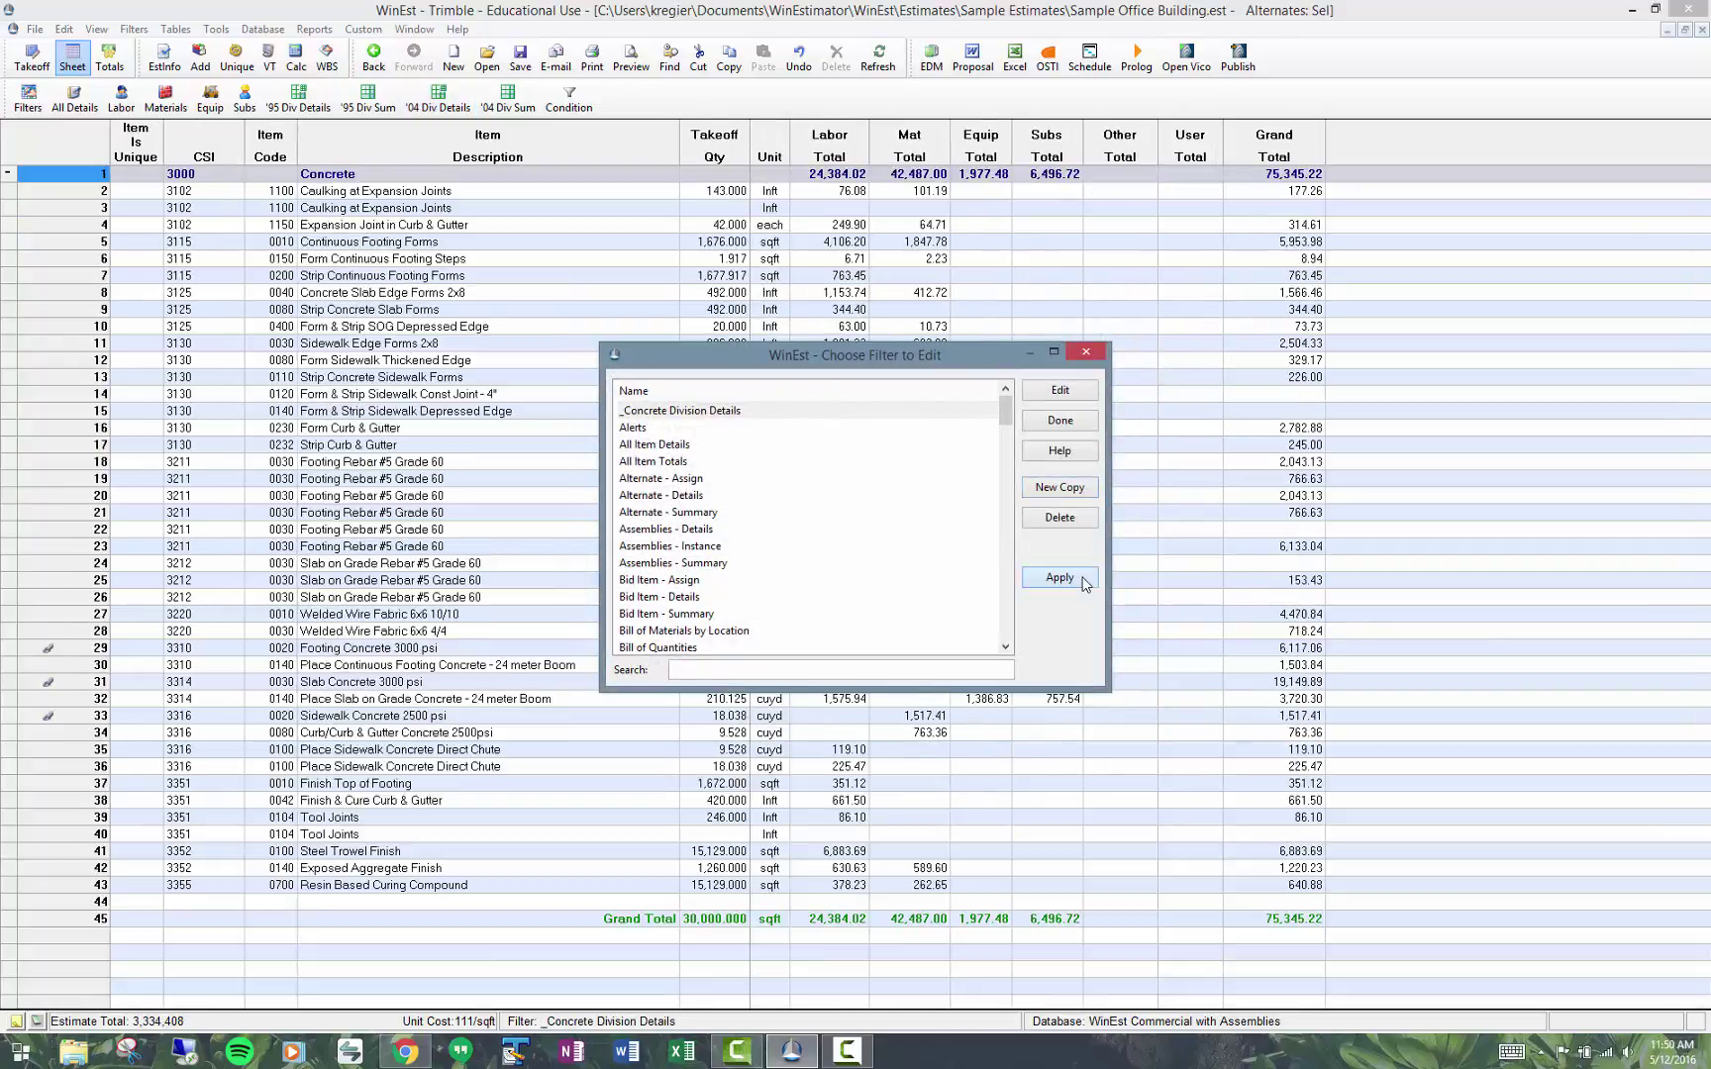
click(1054, 428)
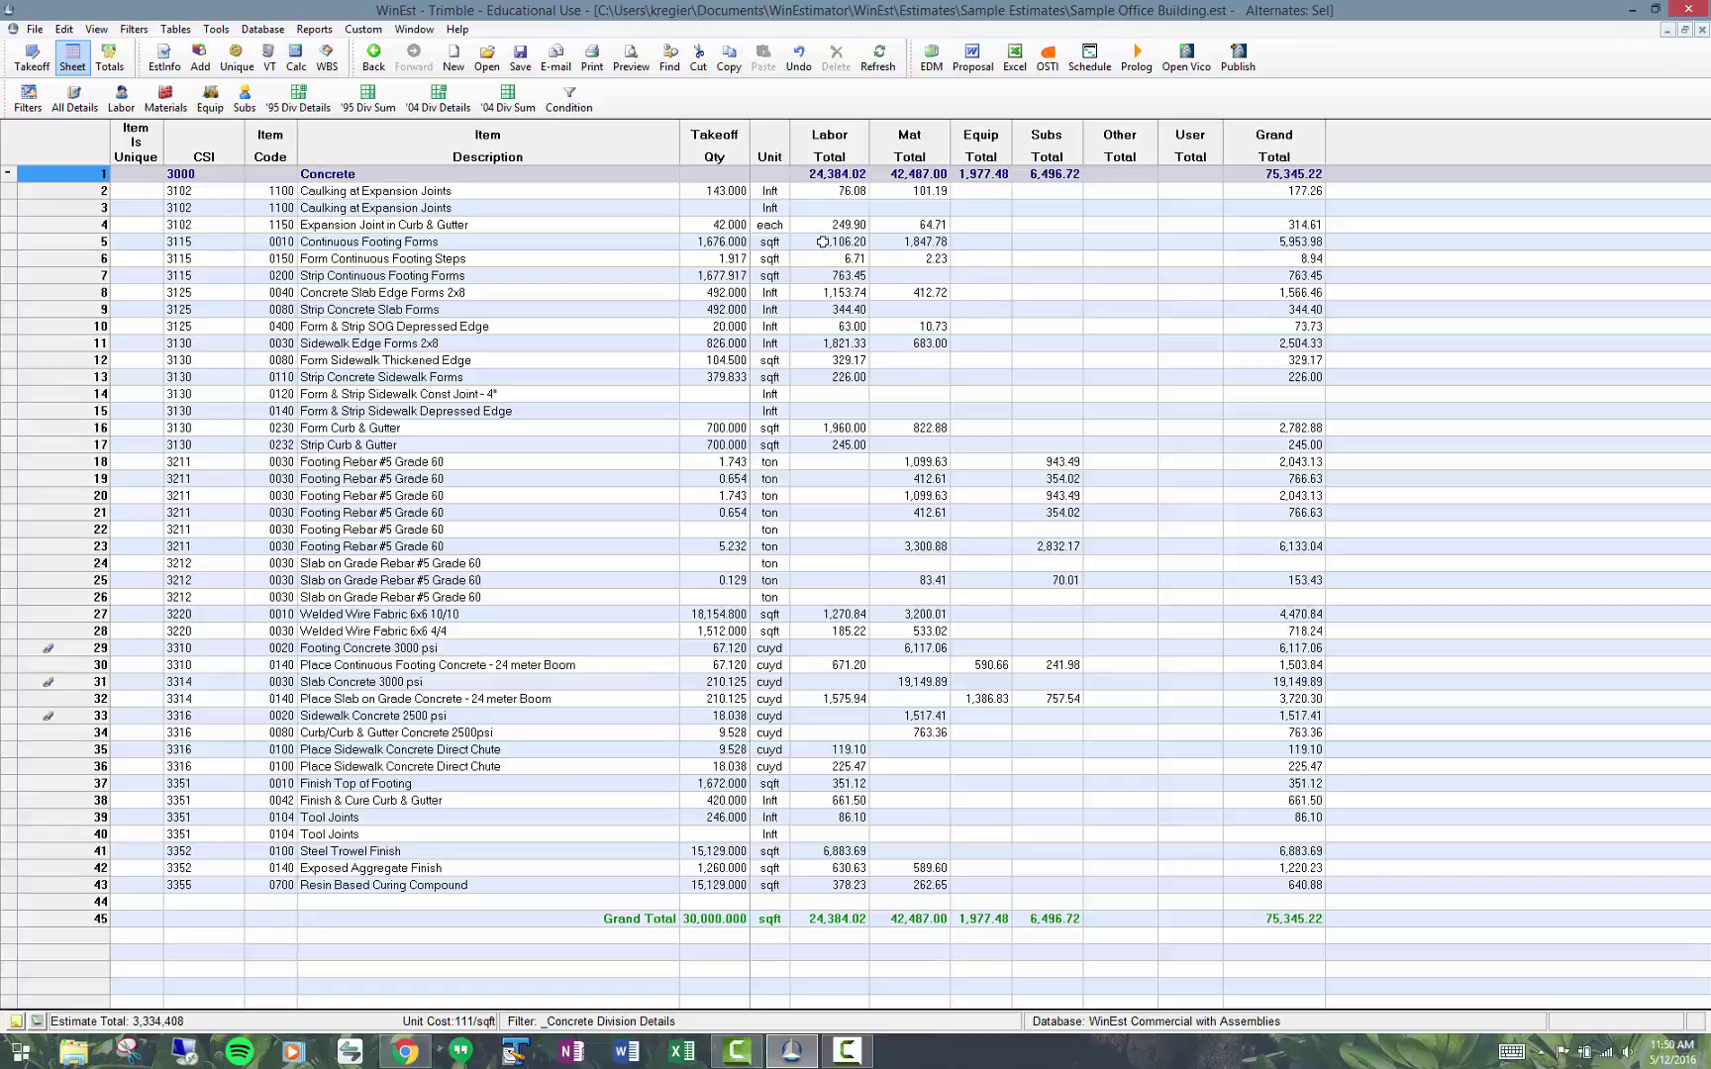
Open the sorting settings of the _Concrete Division Details filter
click(130, 31)
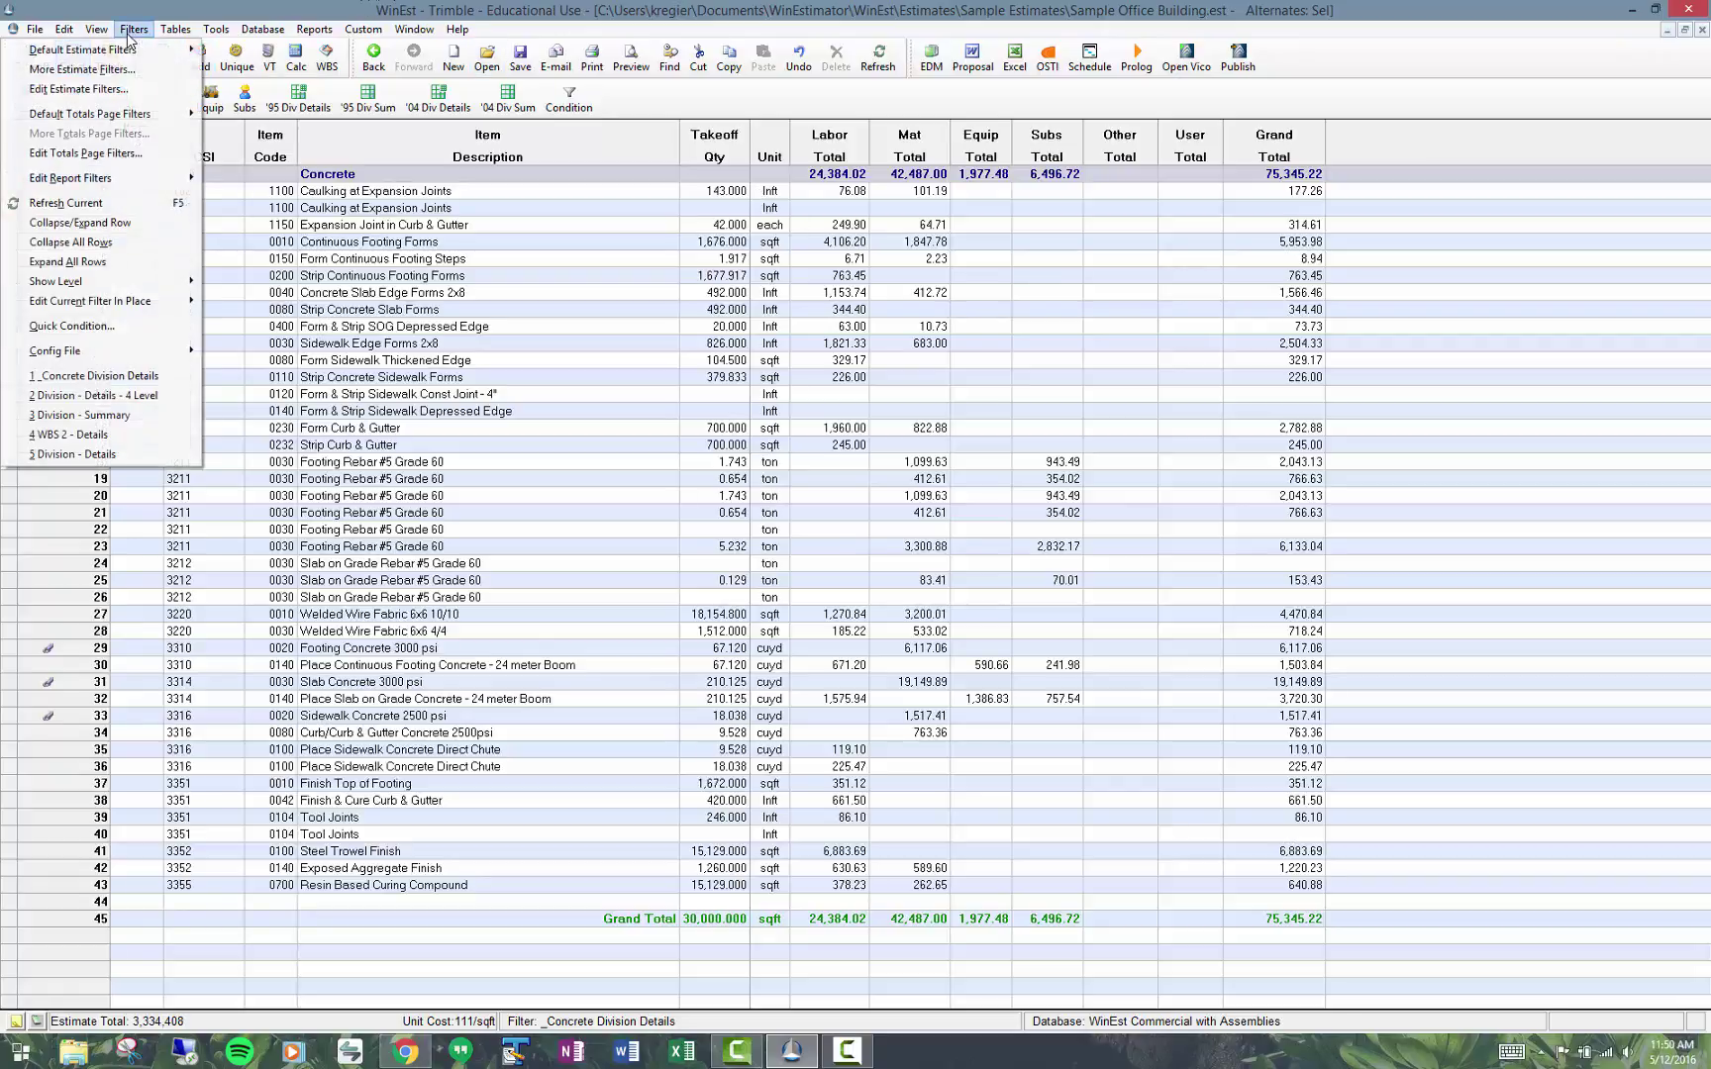
click(139, 91)
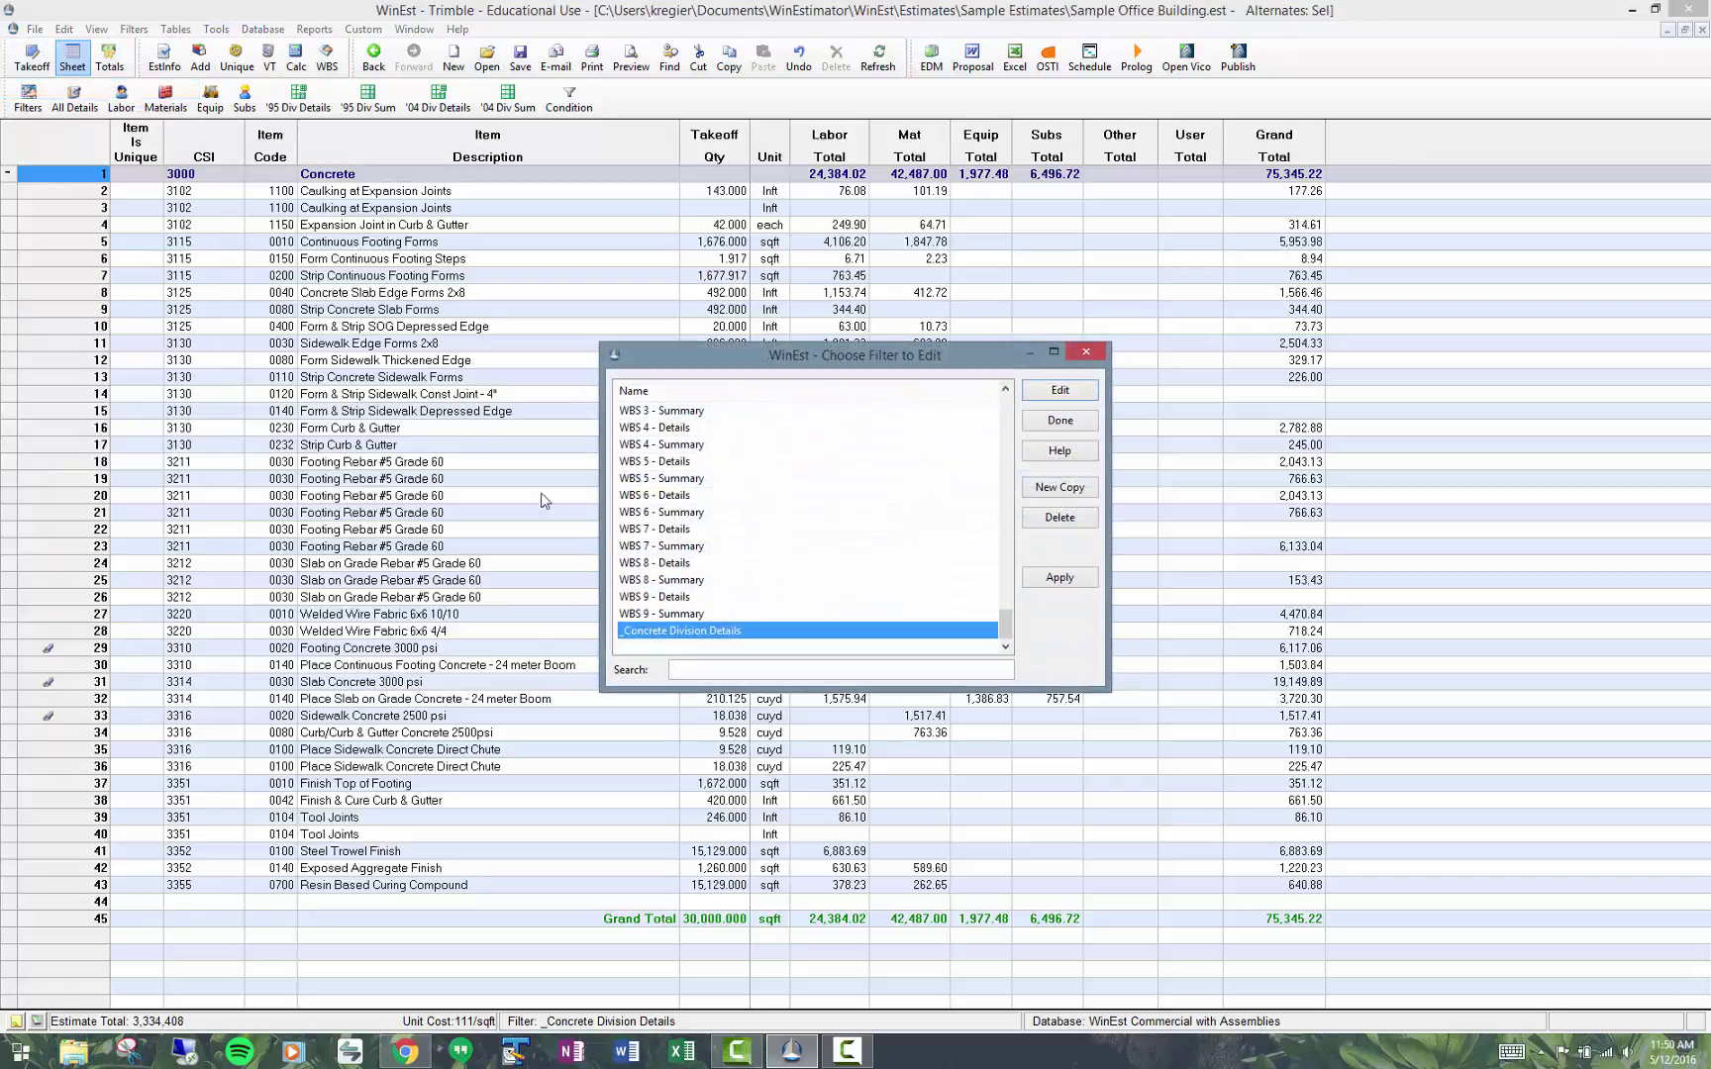
click(1074, 389)
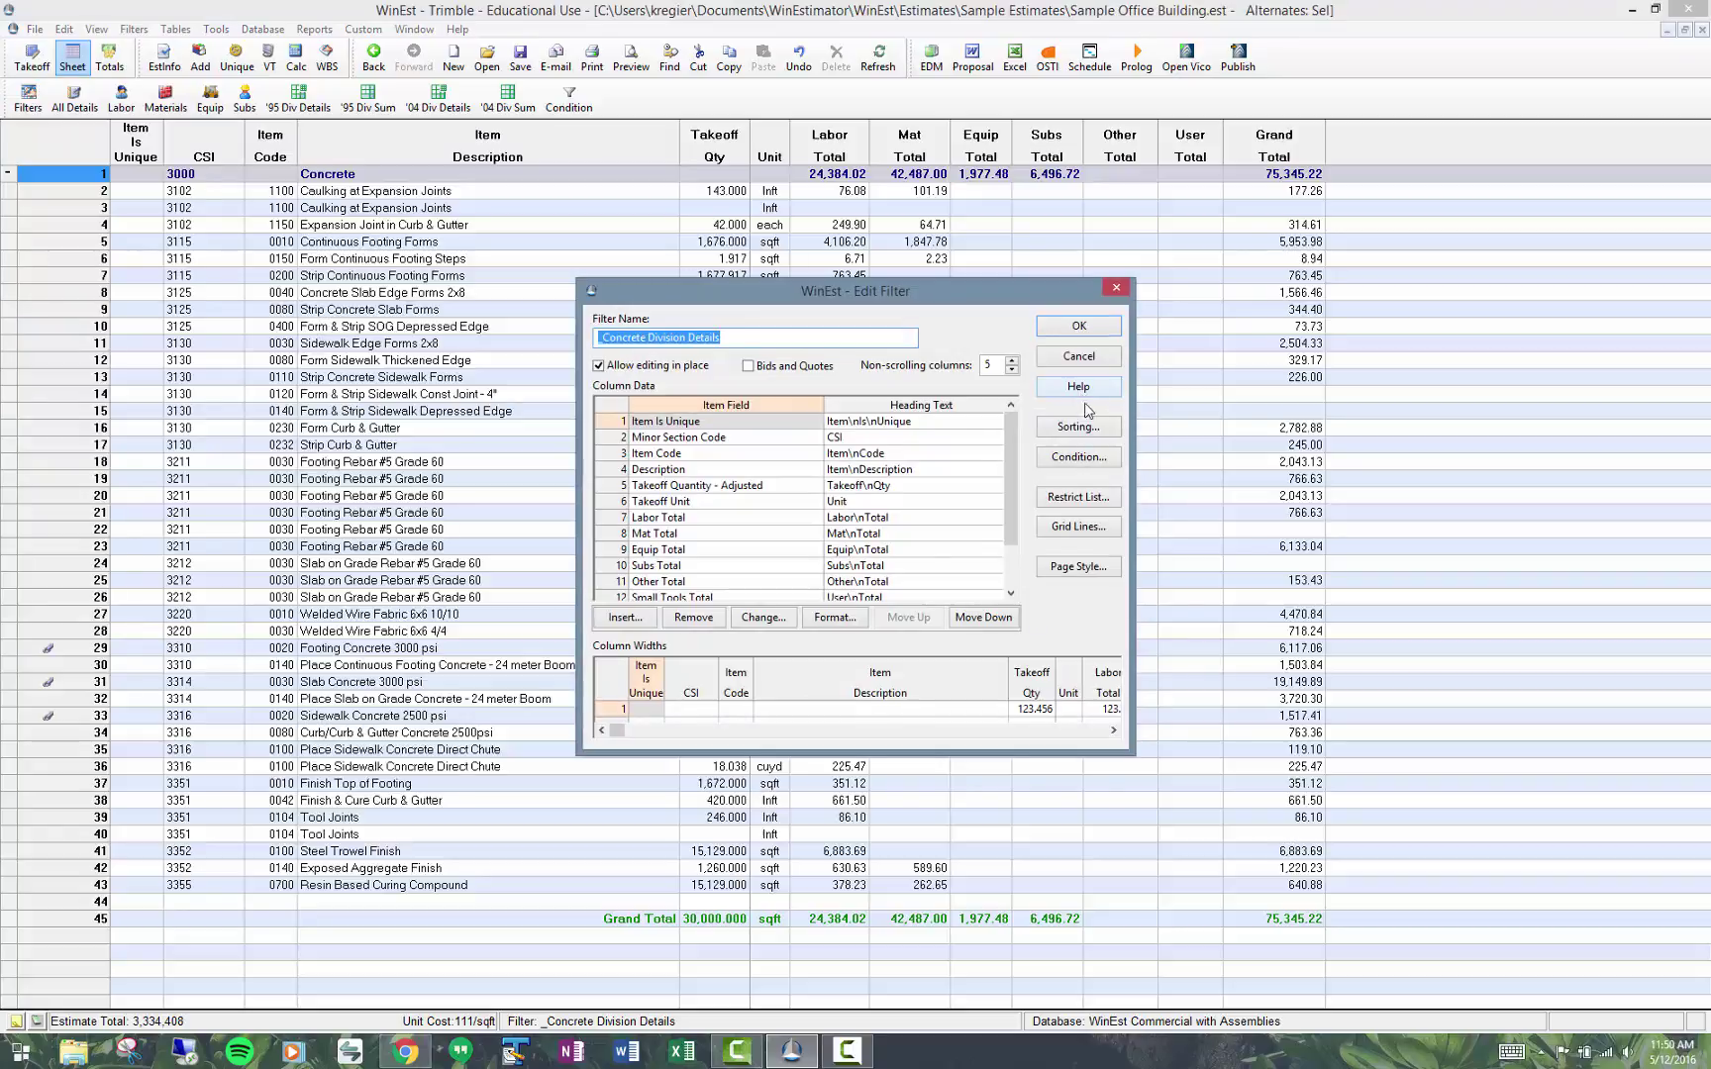
click(1089, 428)
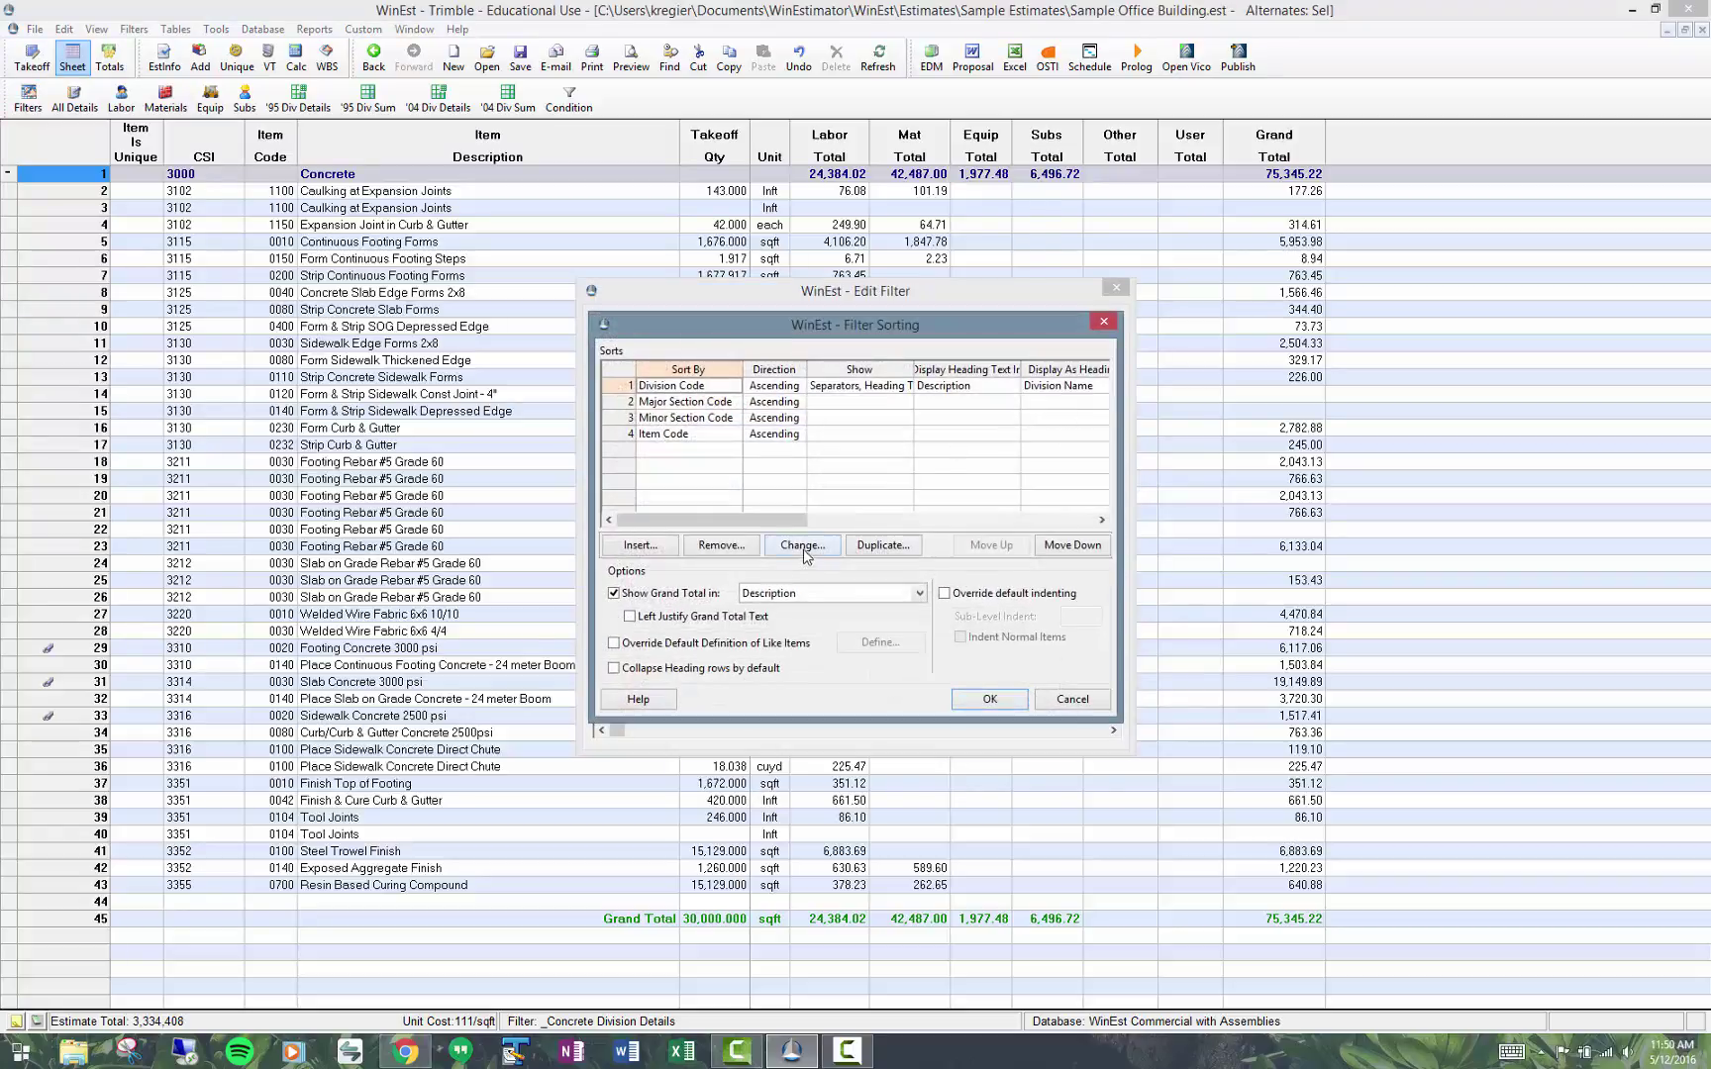
Browse the field list for a new sort level, cancel it, and close the filter dialogs
click(640, 547)
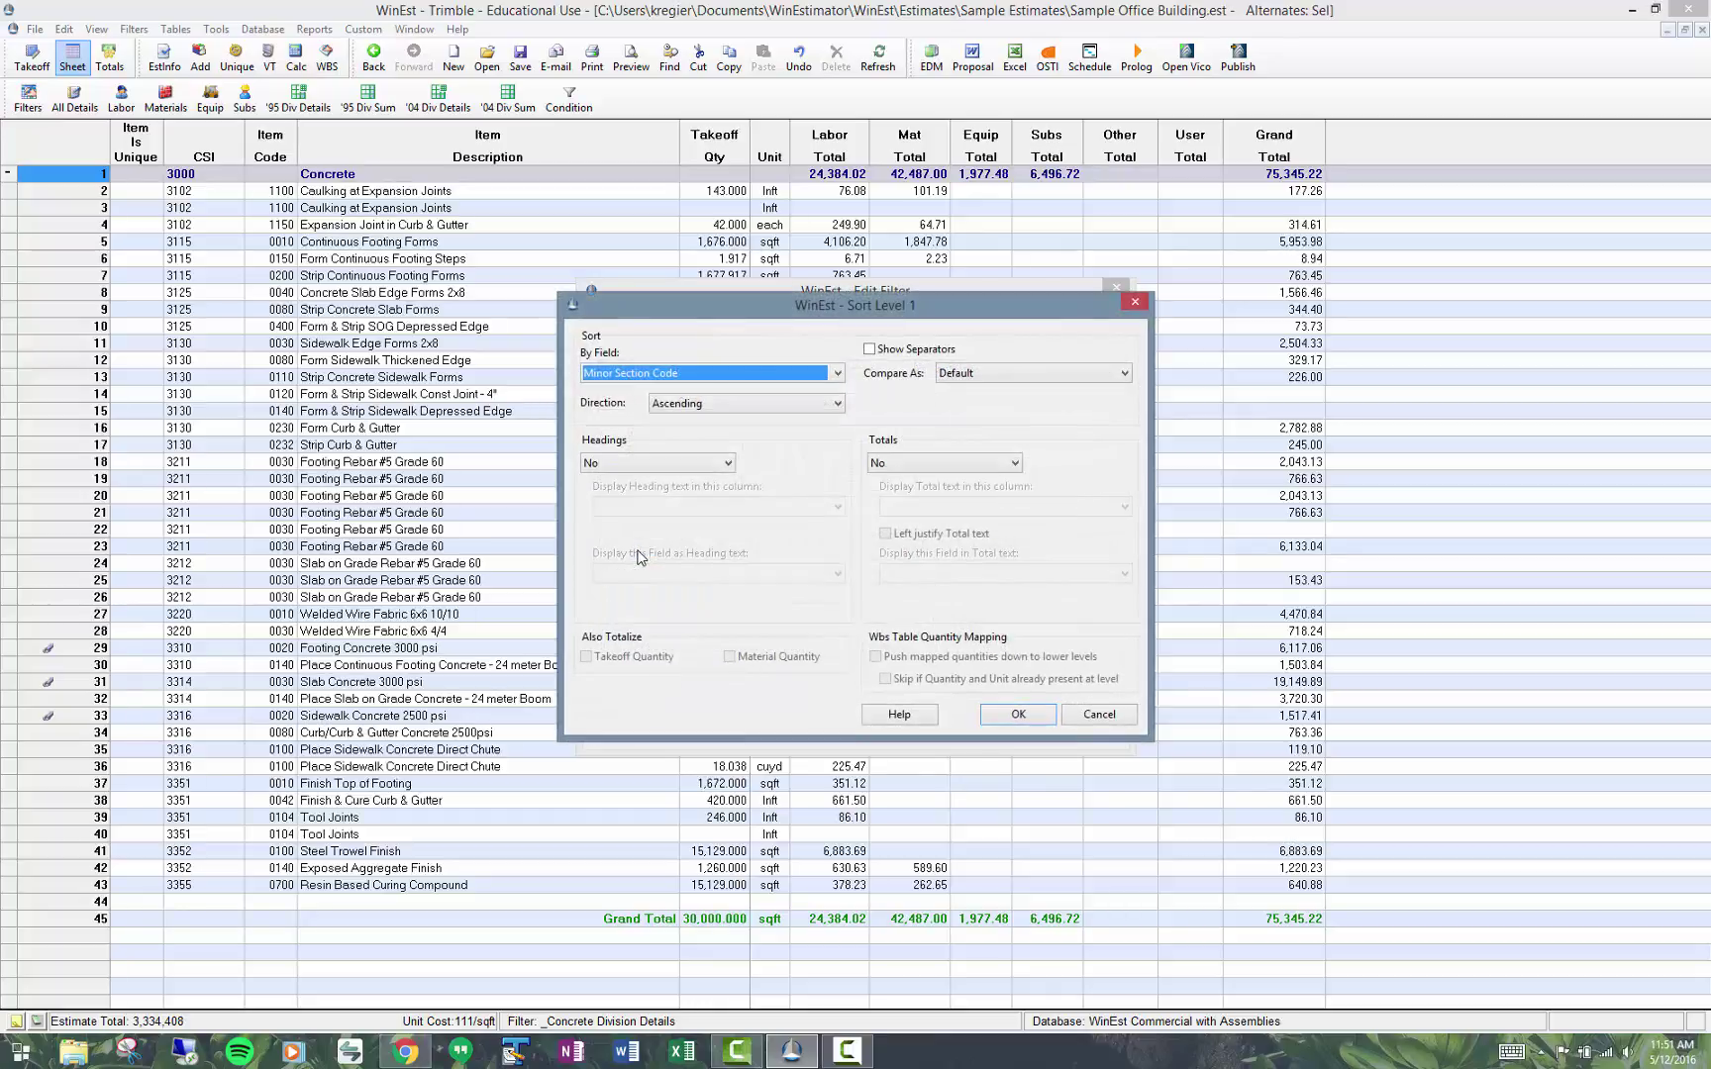
click(836, 374)
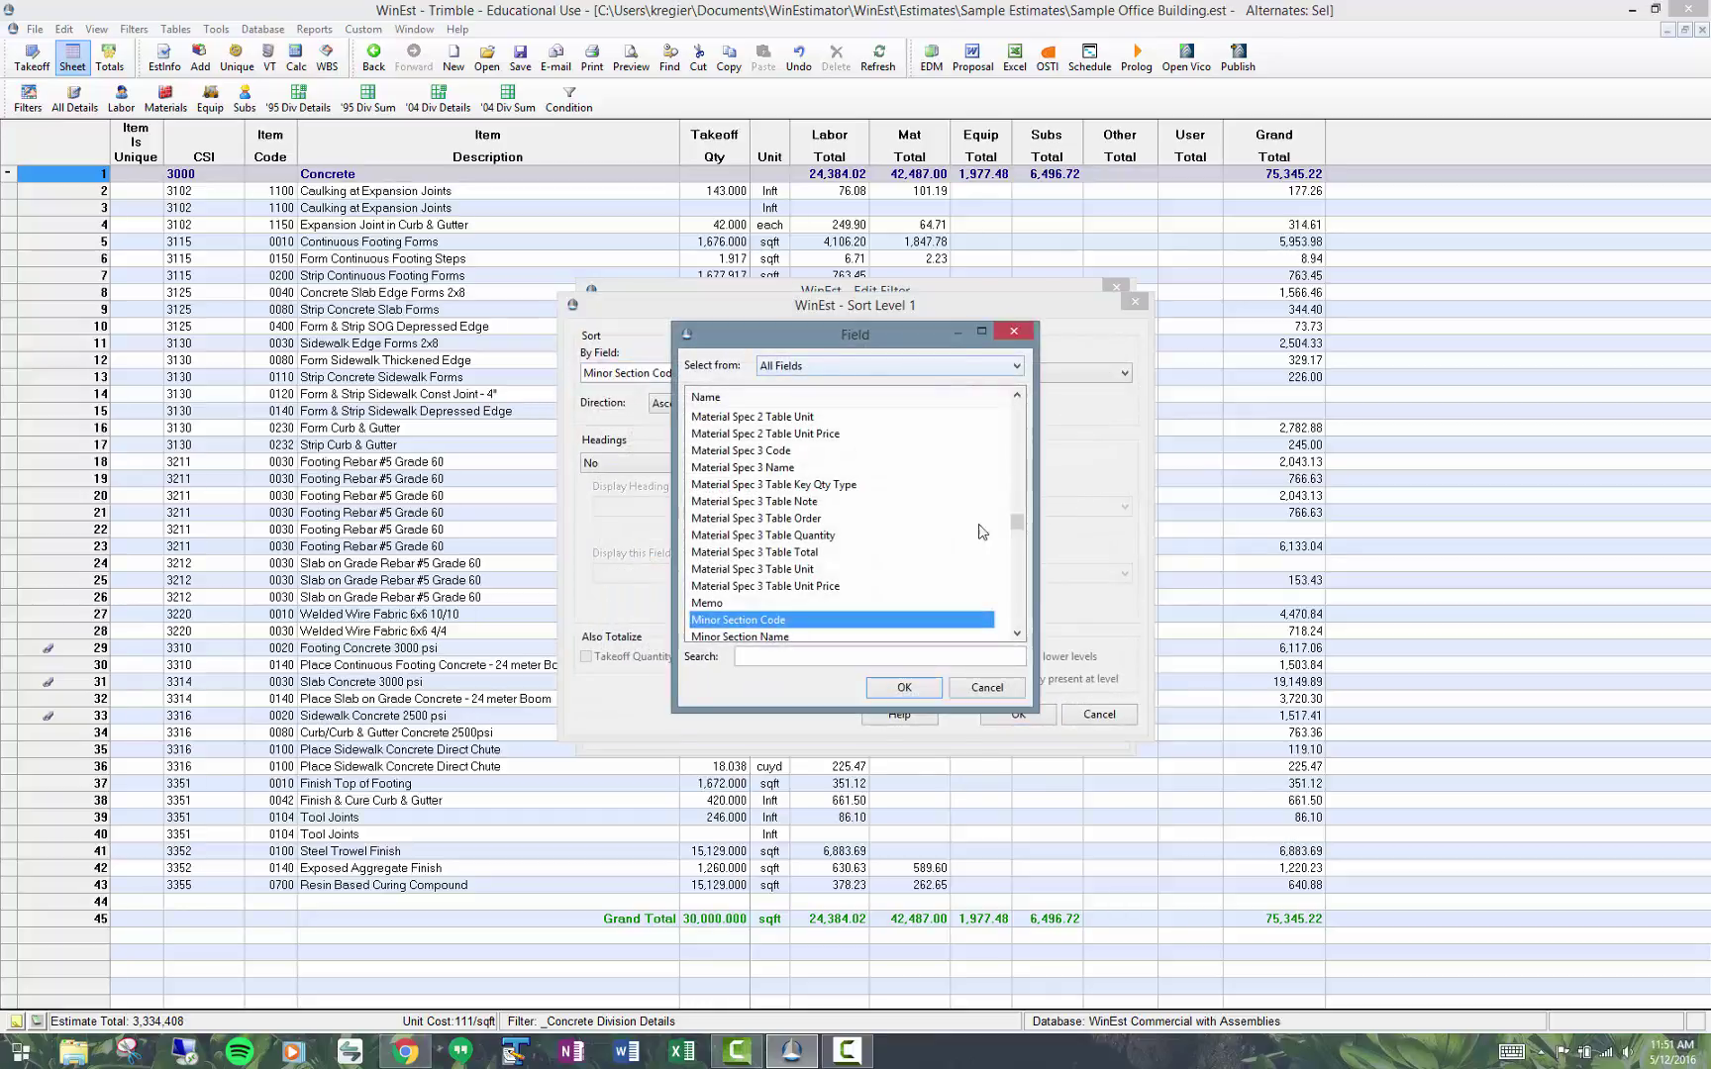
drag(1019, 525, 1016, 404)
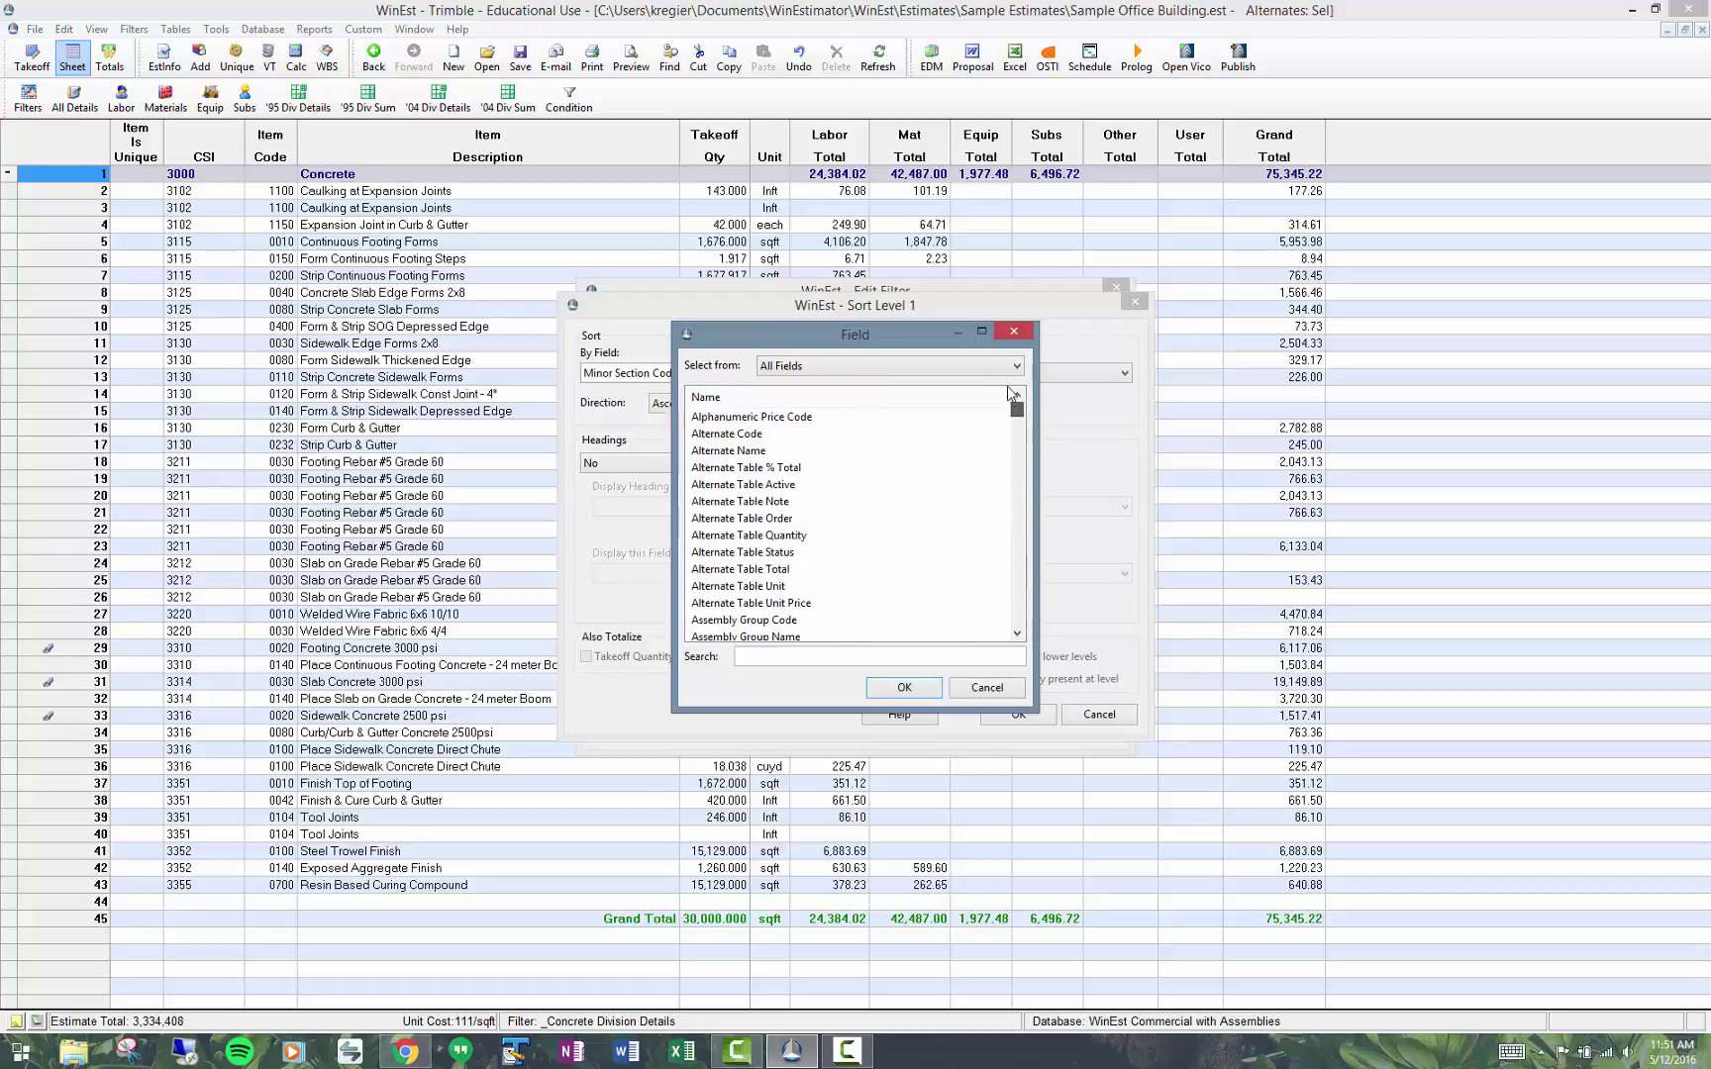
click(1019, 333)
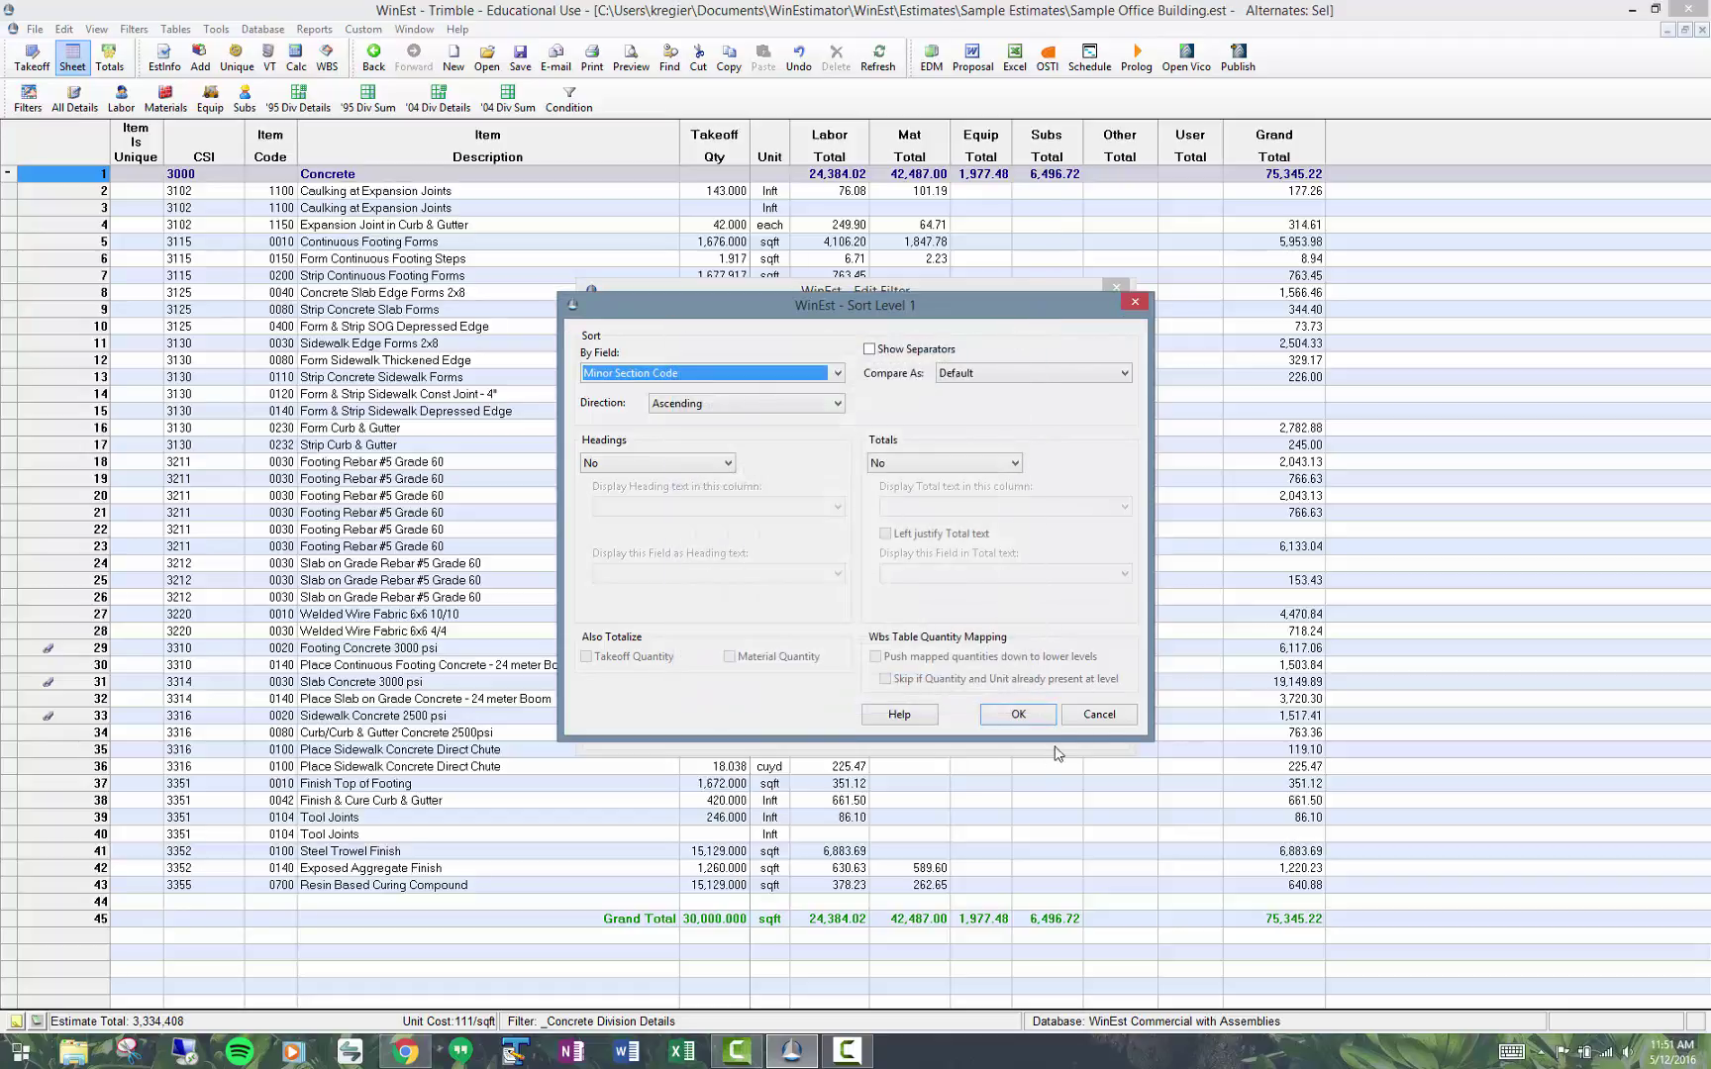
click(1079, 714)
click(1077, 713)
click(1083, 294)
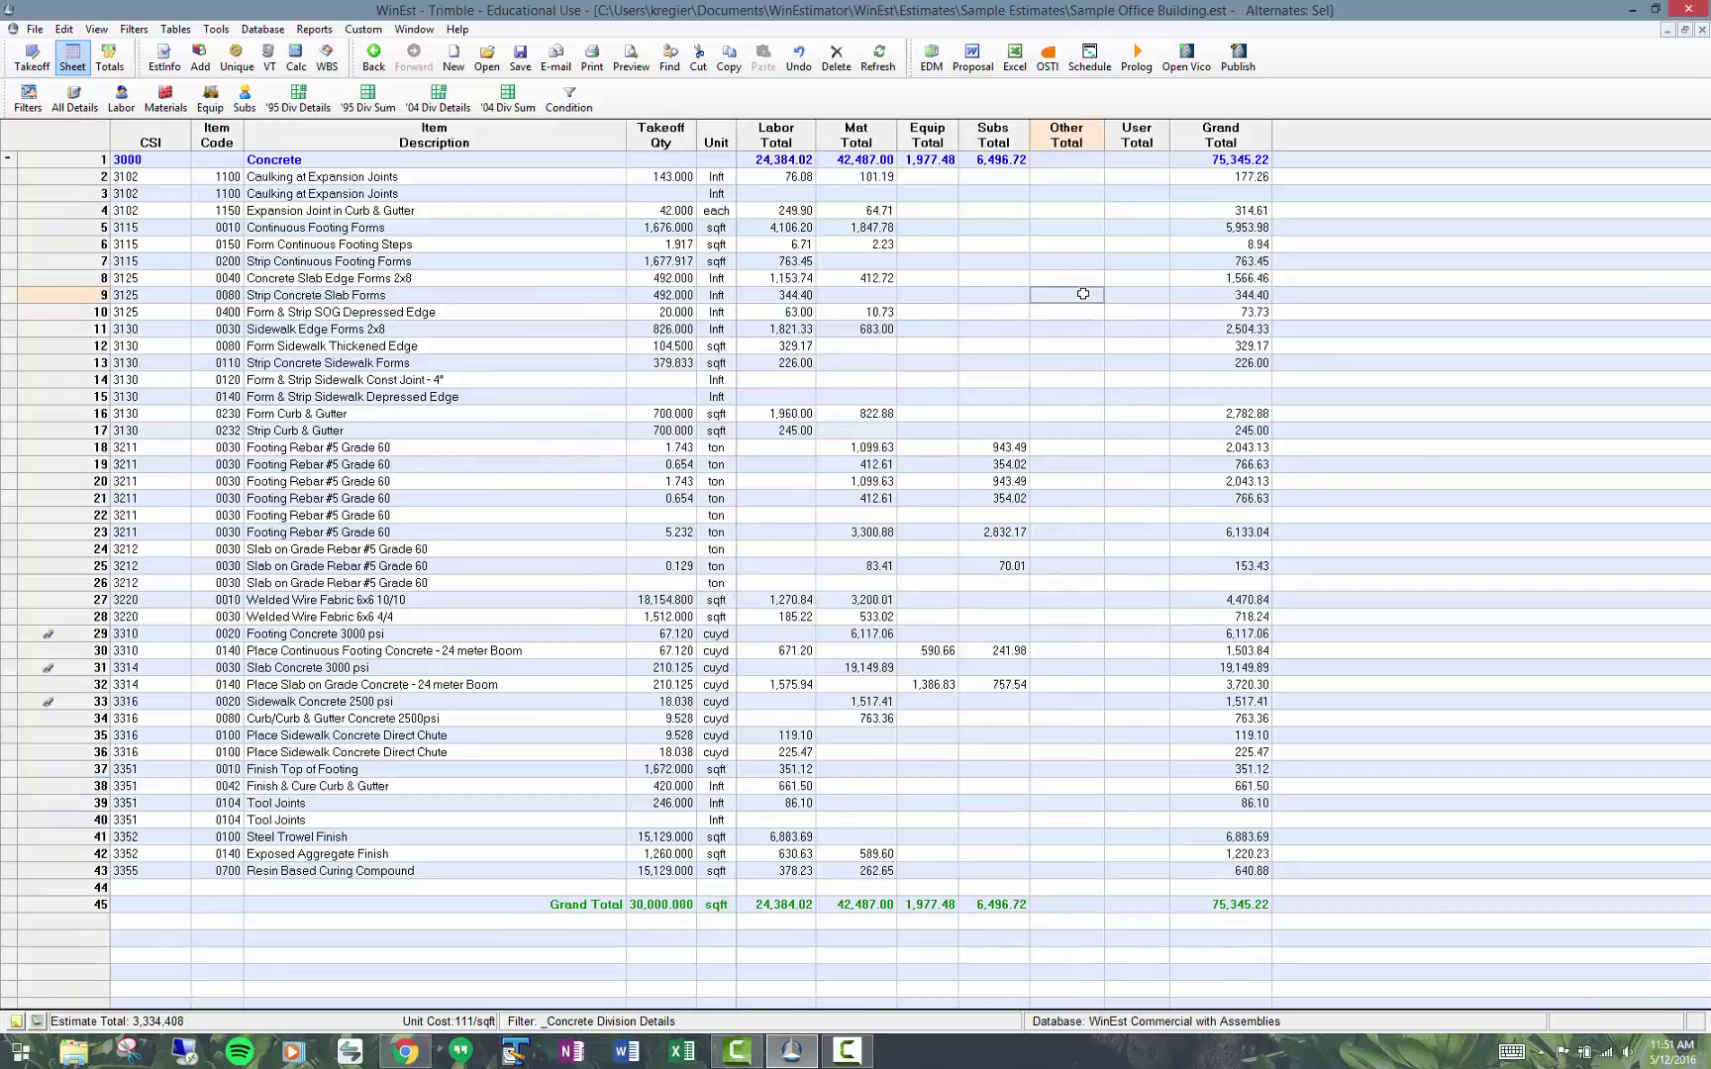